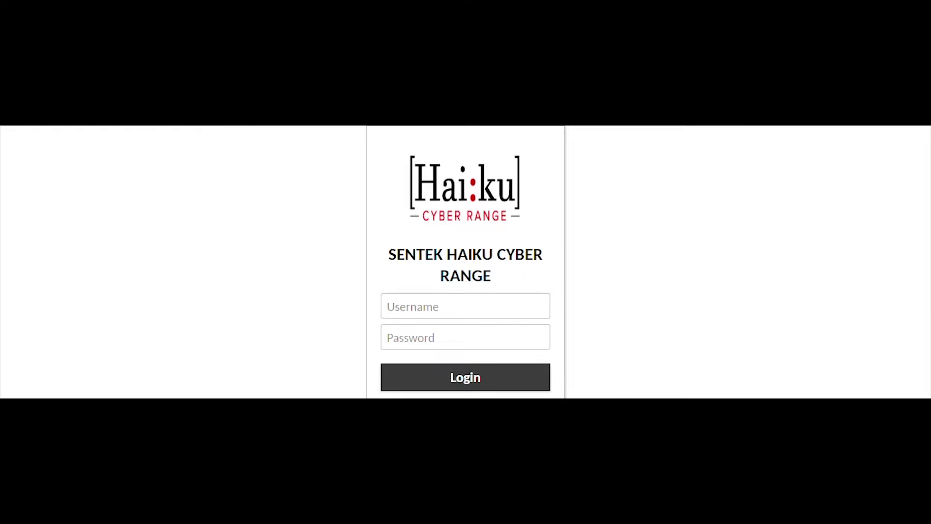
# Enter the lab username on the Haiku Cyber Range sign-in form and move on to the password.
pyautogui.click(490, 301)
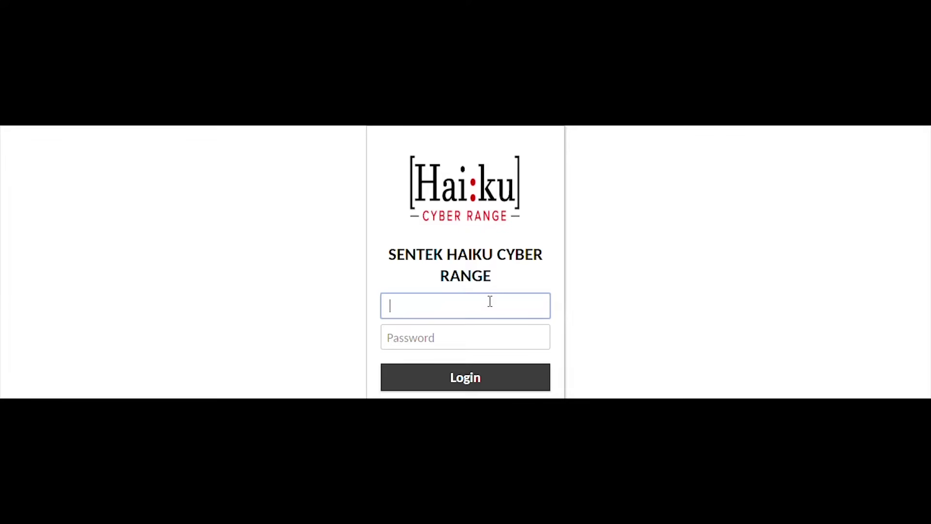
pyautogui.write('haiku')
pyautogui.press('Tab')
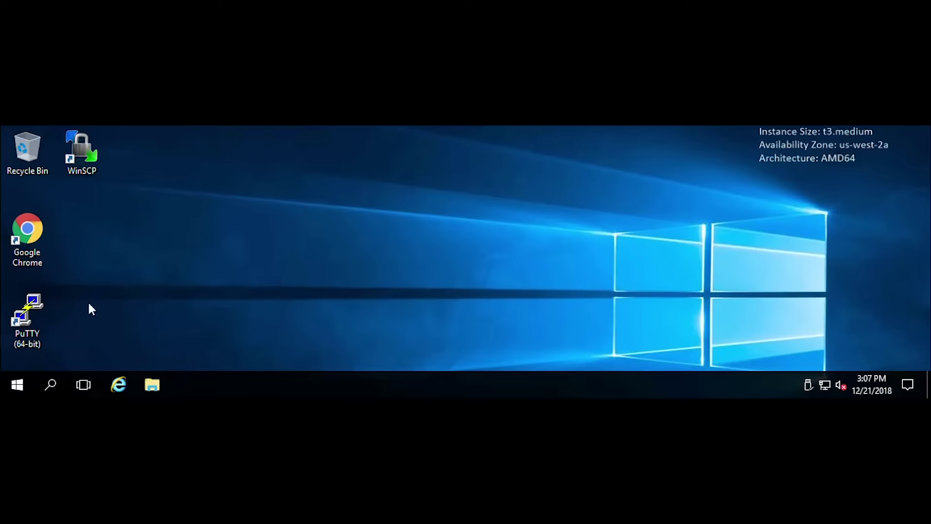
# Search Start for 'firewall', open the Windows Firewall control panel, and go to its on/off settings.
pyautogui.click(22, 380)
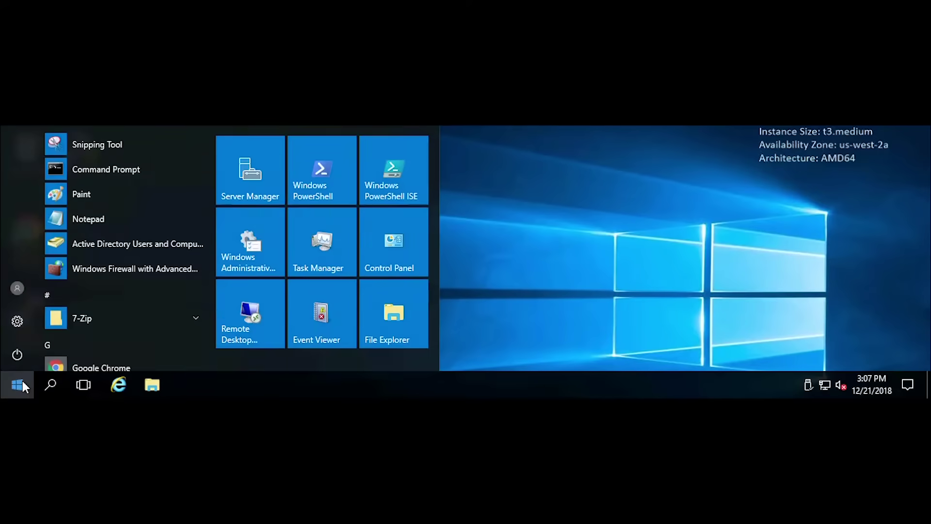
pyautogui.write('firewall')
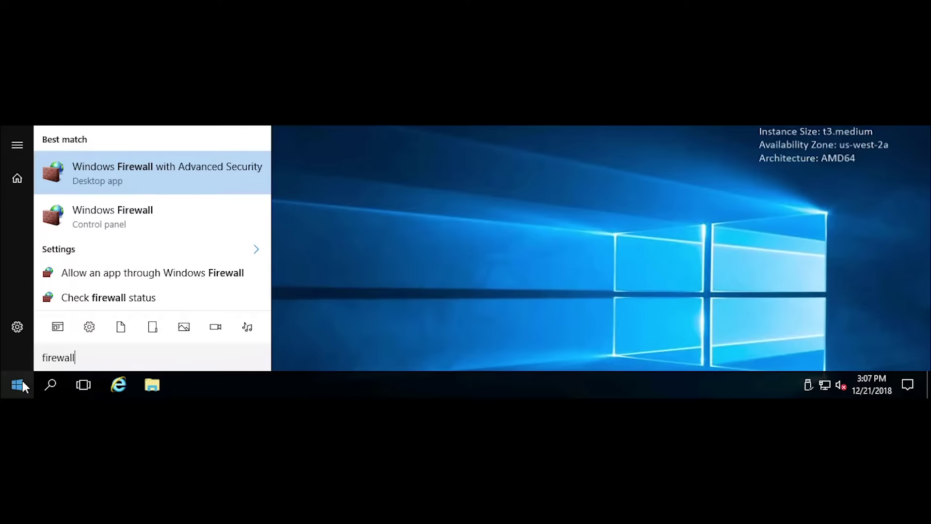
pyautogui.click(139, 216)
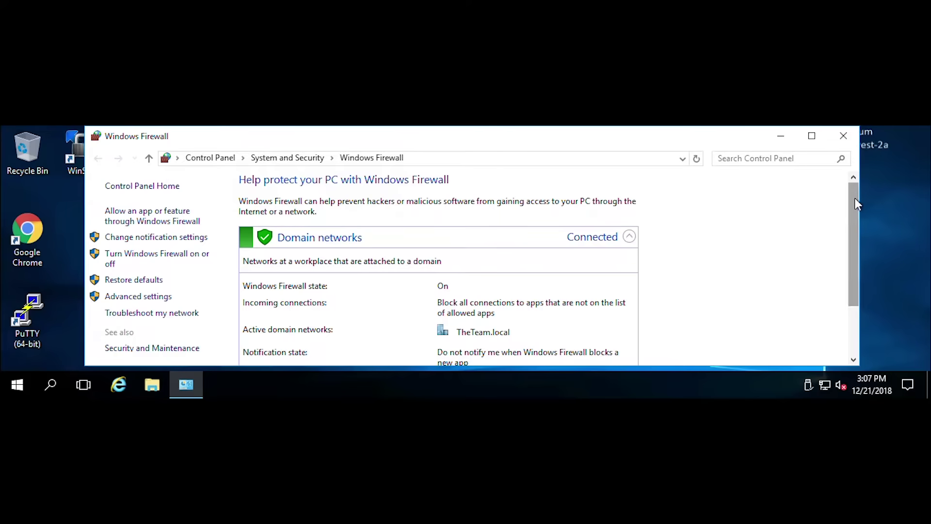
pyautogui.moveTo(855, 199); pyautogui.dragTo(850, 256)
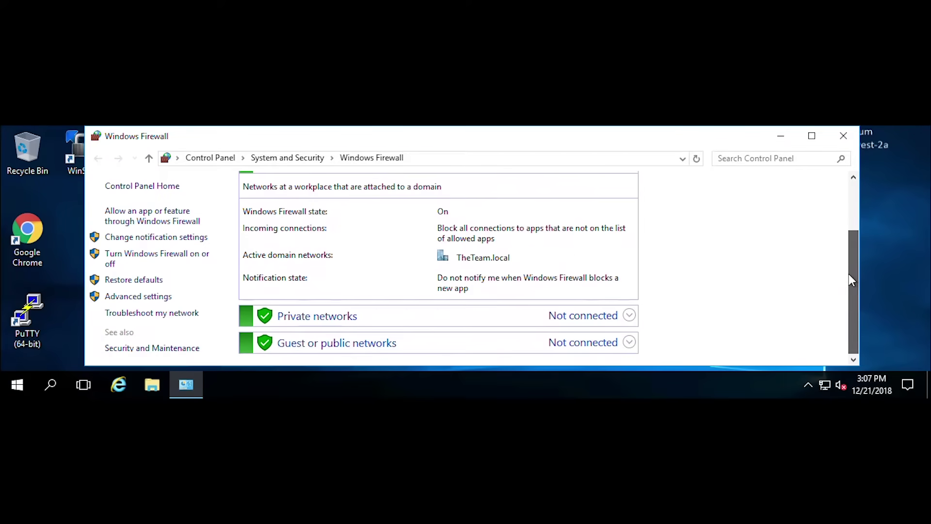
pyautogui.moveTo(849, 275); pyautogui.dragTo(849, 172)
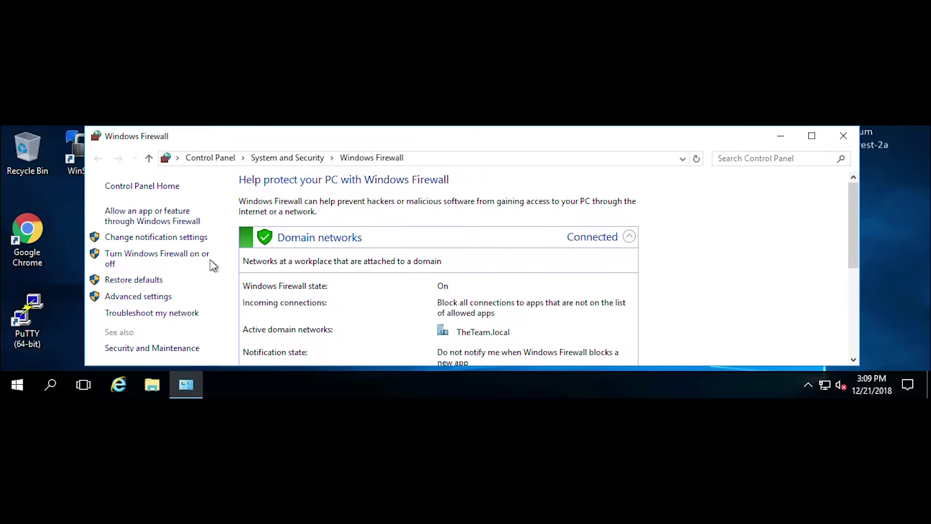
pyautogui.click(173, 263)
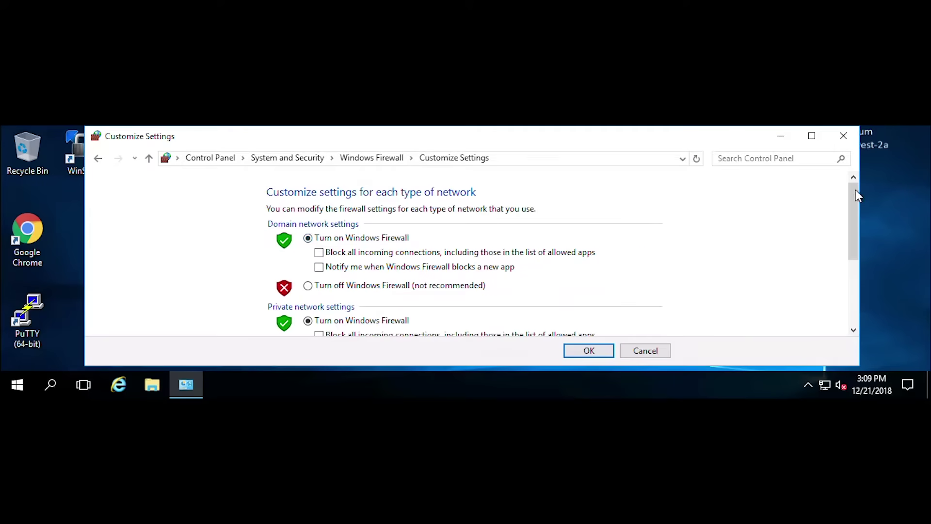
# Turn off Windows Firewall for domain, private and public networks and apply with OK.
pyautogui.moveTo(856, 194); pyautogui.dragTo(850, 226)
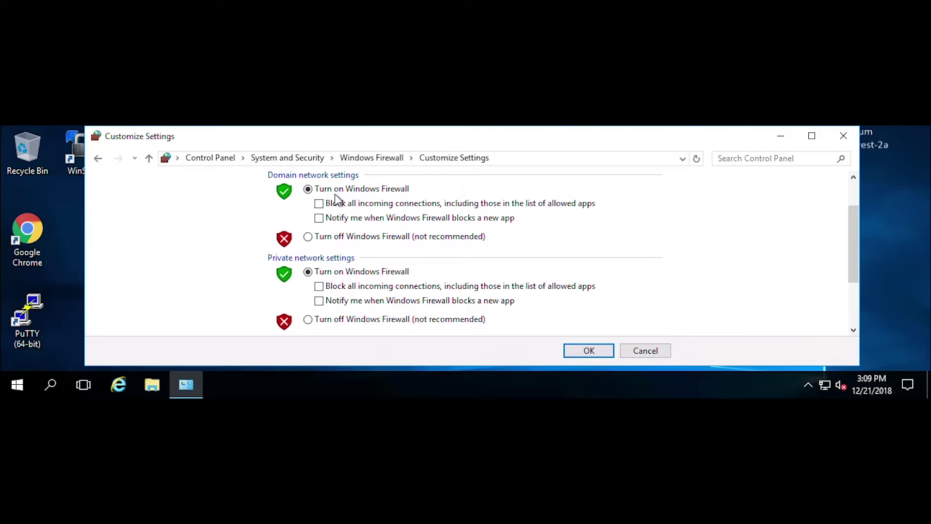
pyautogui.click(321, 238)
pyautogui.click(312, 319)
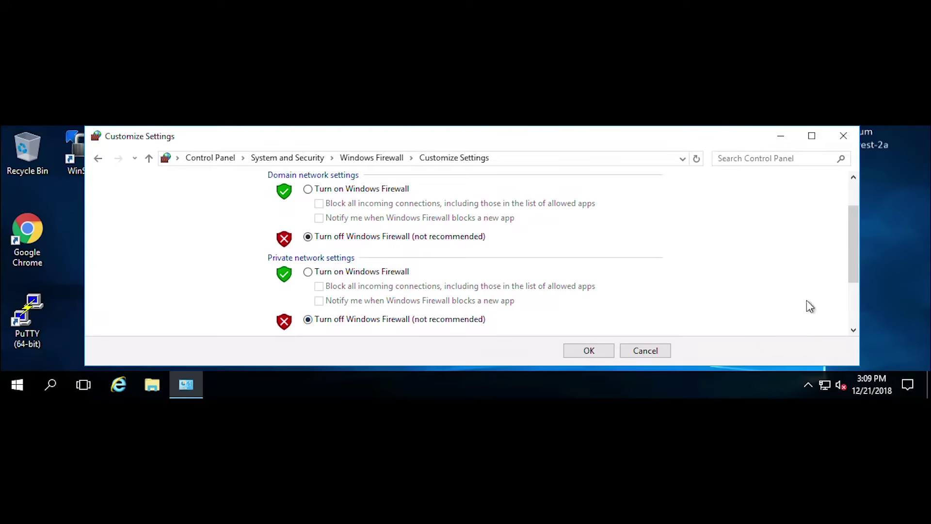
pyautogui.moveTo(854, 265); pyautogui.dragTo(856, 306)
pyautogui.click(454, 316)
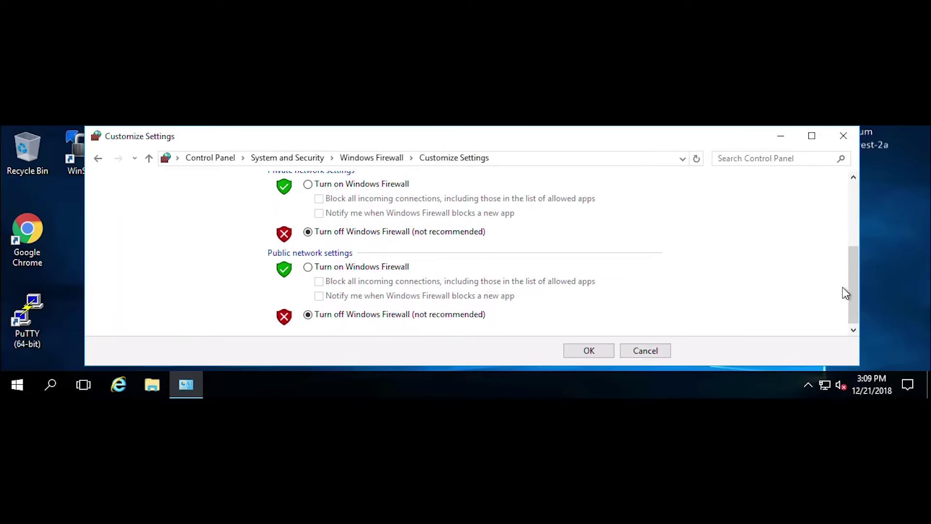
pyautogui.moveTo(851, 288); pyautogui.dragTo(849, 250)
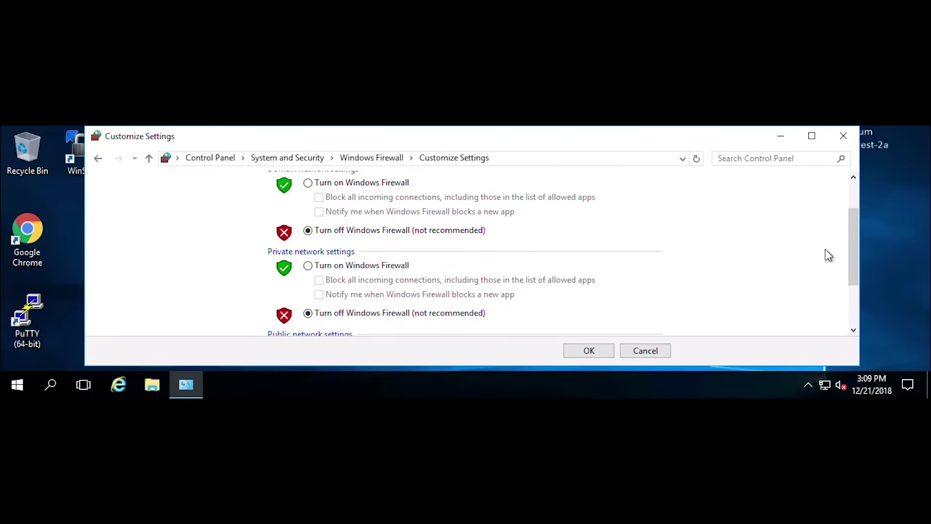
pyautogui.moveTo(848, 240); pyautogui.dragTo(854, 267)
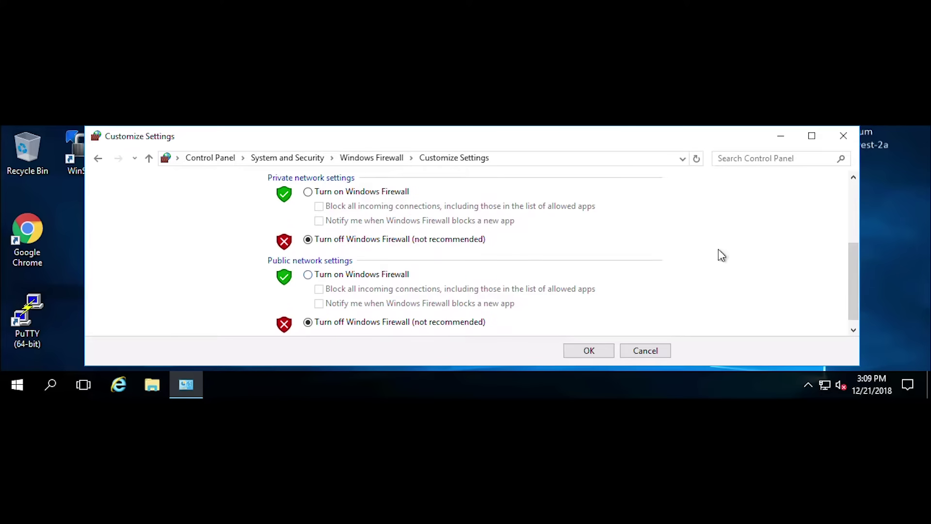
pyautogui.click(589, 351)
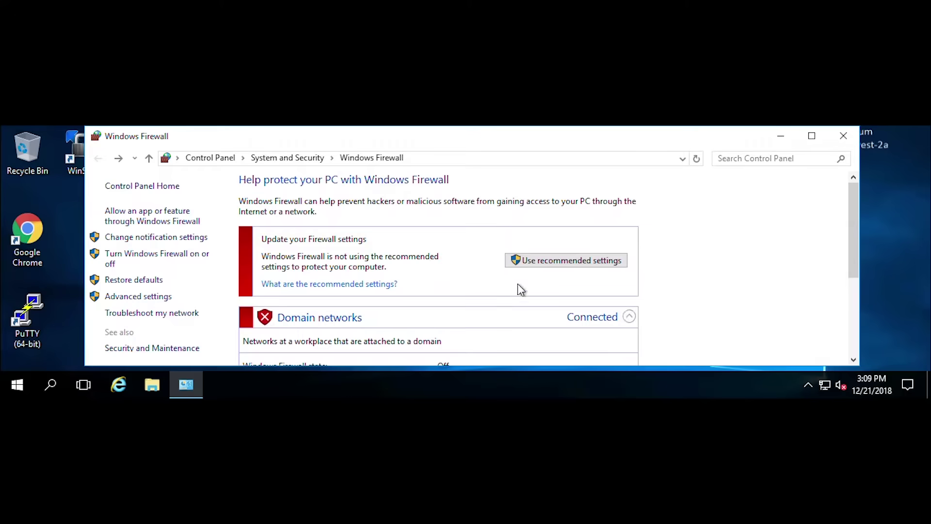
pyautogui.moveTo(853, 200); pyautogui.dragTo(853, 283)
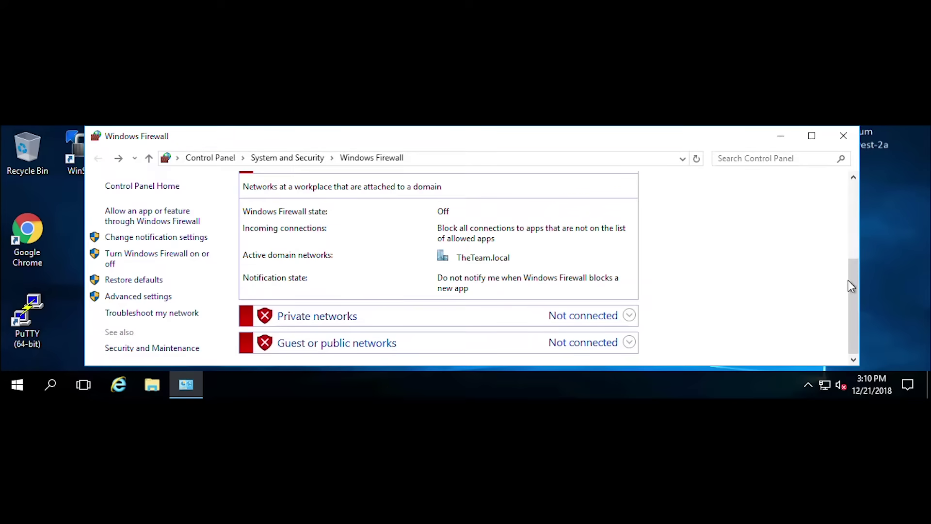
pyautogui.moveTo(852, 278)
pyautogui.mouseDown()
pyautogui.moveTo(855, 203)
pyautogui.moveTo(848, 267)
pyautogui.mouseUp()
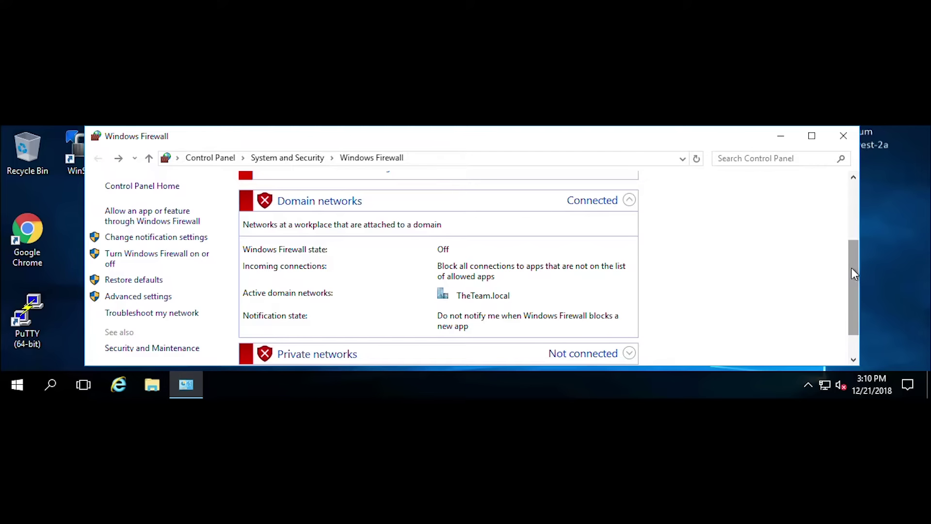
pyautogui.moveTo(855, 273)
pyautogui.mouseDown()
pyautogui.moveTo(860, 225)
pyautogui.moveTo(851, 279)
pyautogui.mouseUp()
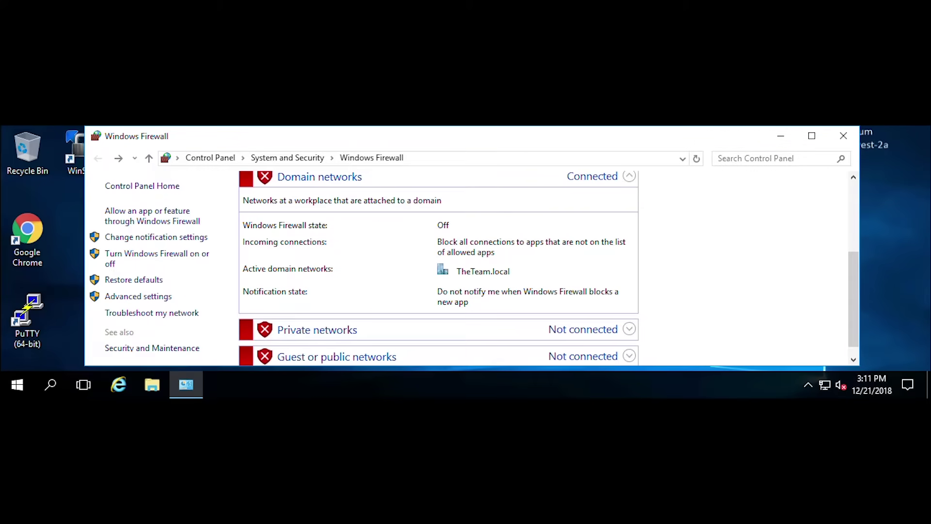
# Turn Windows Firewall back on for domain, private and public networks and apply.
pyautogui.click(172, 263)
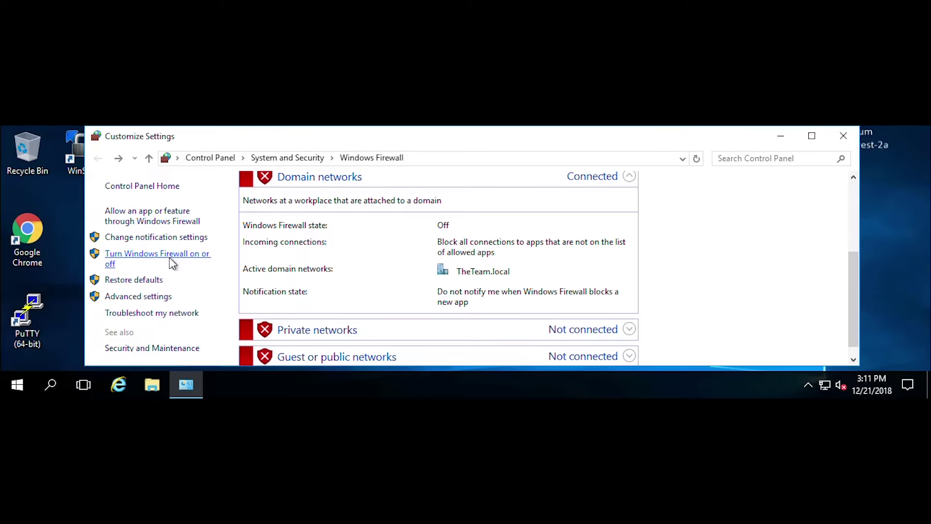
pyautogui.click(308, 238)
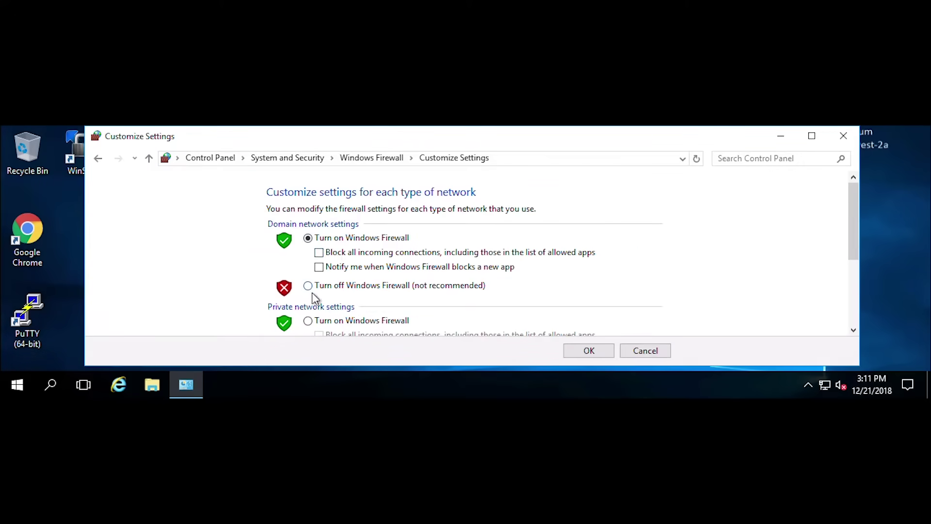
pyautogui.click(334, 321)
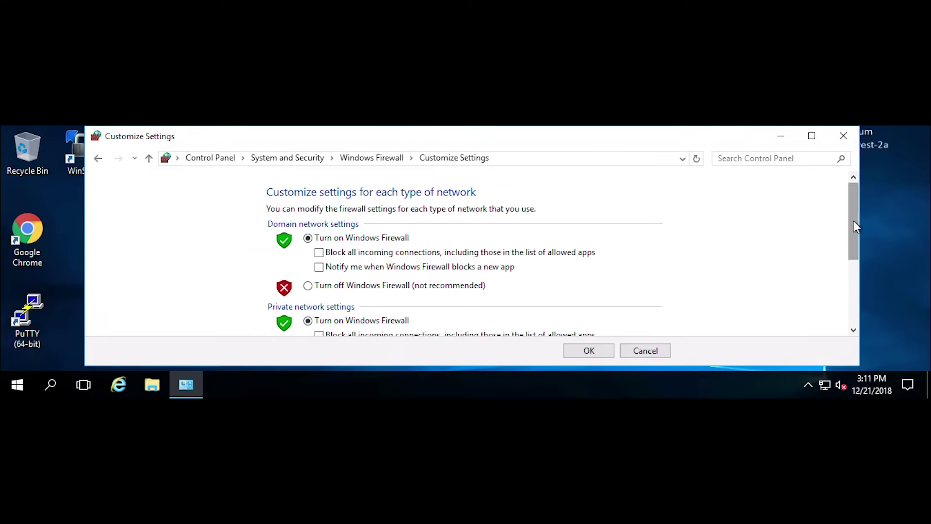
pyautogui.scroll(-3, 855, 228)
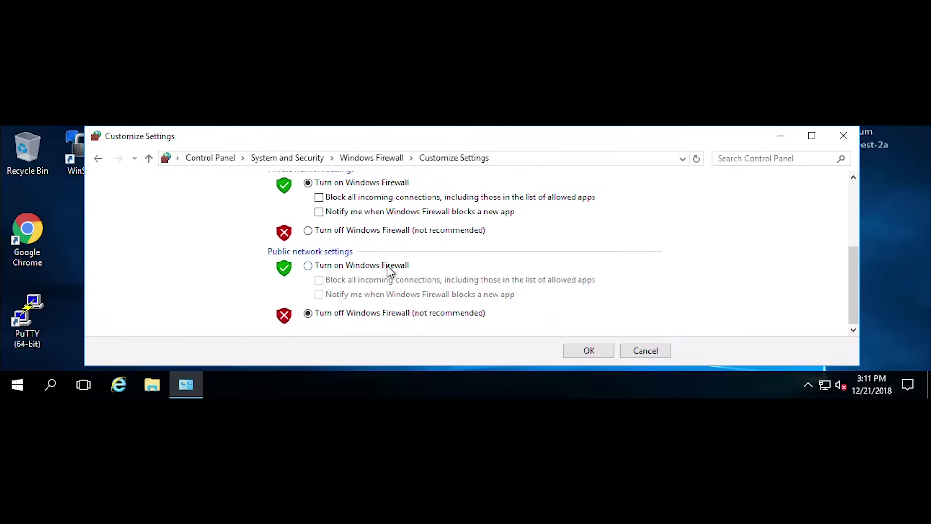
pyautogui.click(391, 270)
pyautogui.click(575, 348)
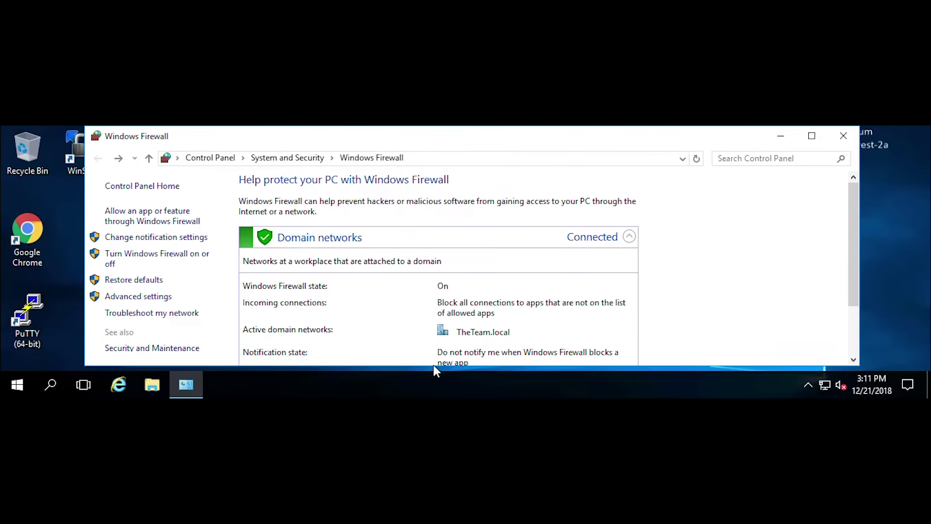
# Enable new-app block notifications for public networks, leaving domain settings unchanged, and confirm with OK.
pyautogui.scroll(-2, 449, 311)
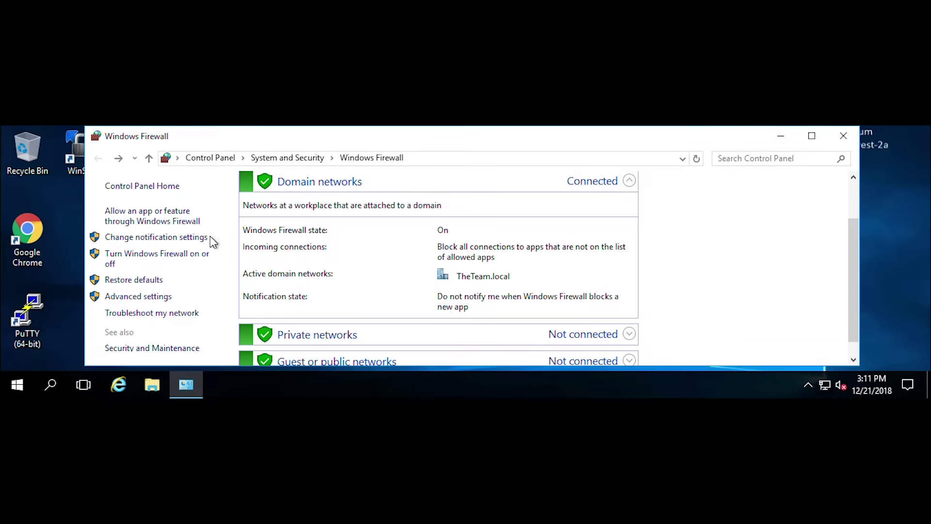
pyautogui.click(196, 253)
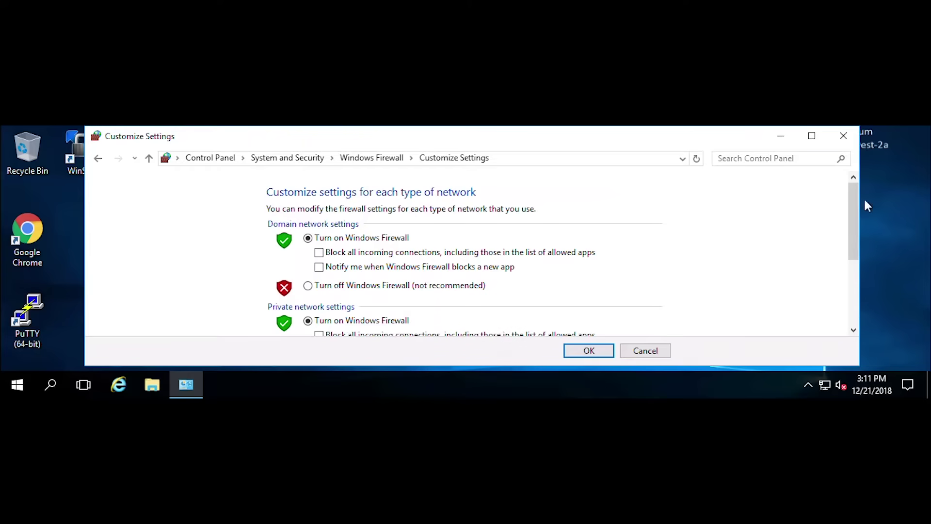
pyautogui.moveTo(853, 194); pyautogui.dragTo(853, 217)
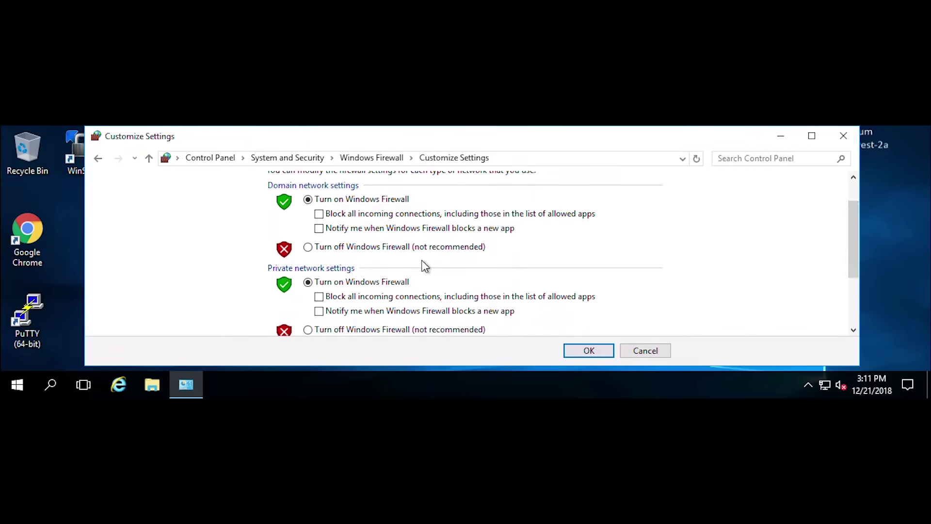
pyautogui.click(379, 230)
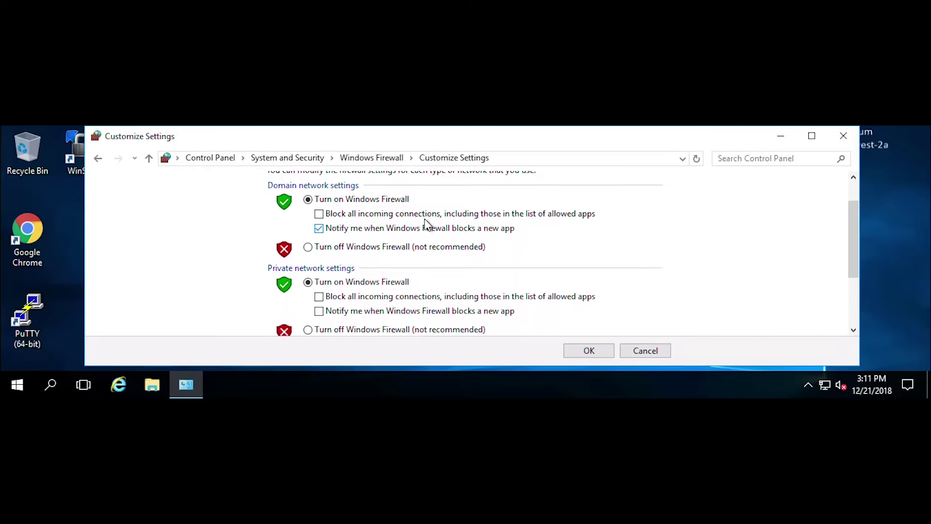
pyautogui.click(386, 231)
pyautogui.click(368, 217)
pyautogui.click(476, 216)
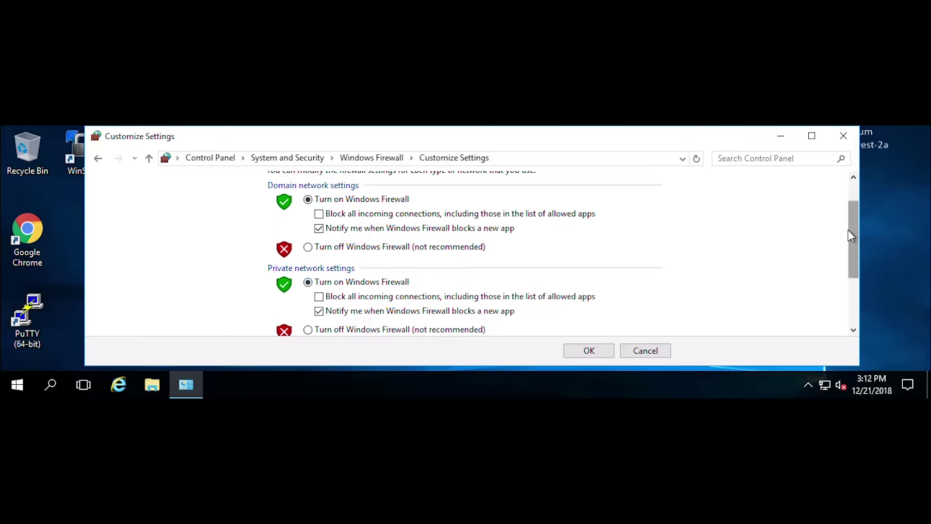
pyautogui.moveTo(848, 229); pyautogui.dragTo(840, 301)
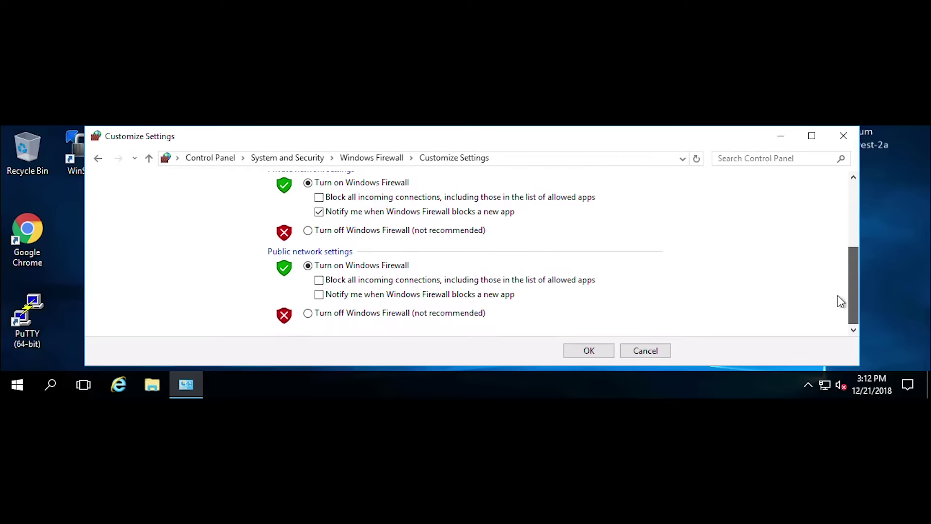
pyautogui.click(319, 295)
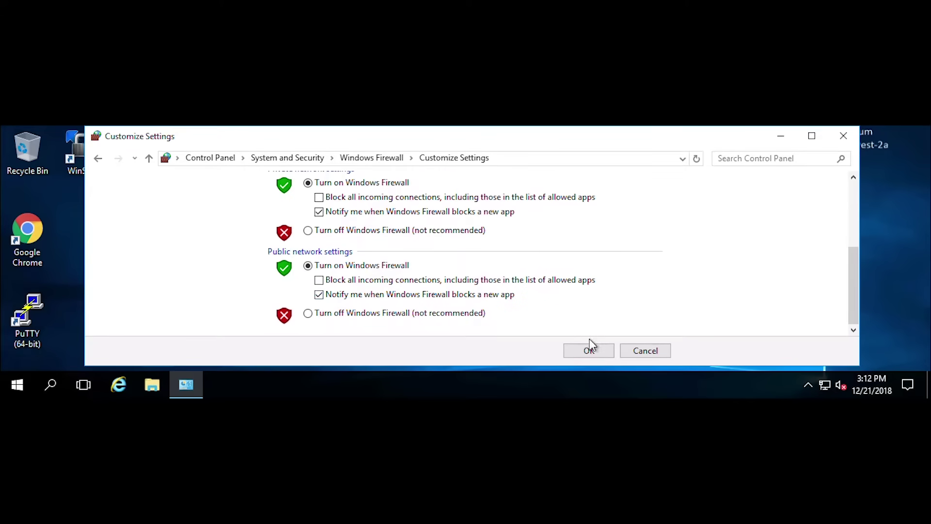
pyautogui.click(589, 351)
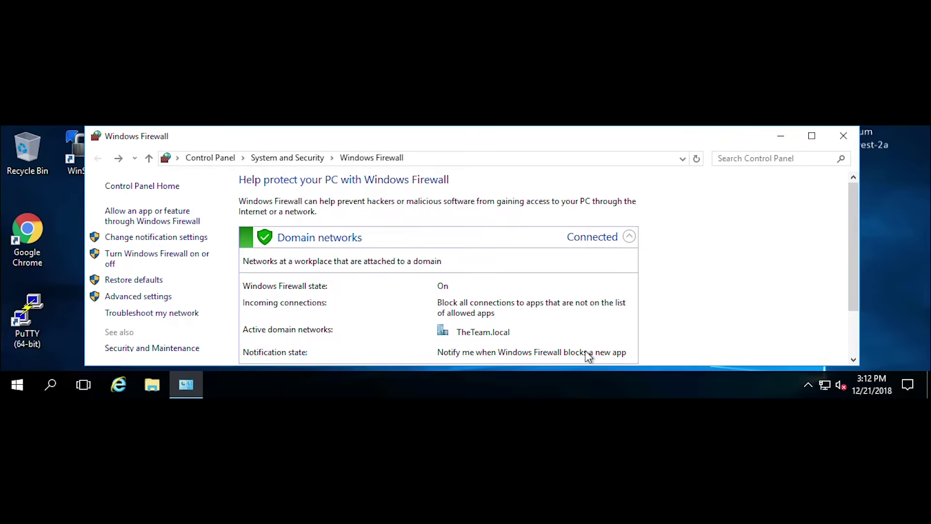
pyautogui.scroll(-3, 855, 234)
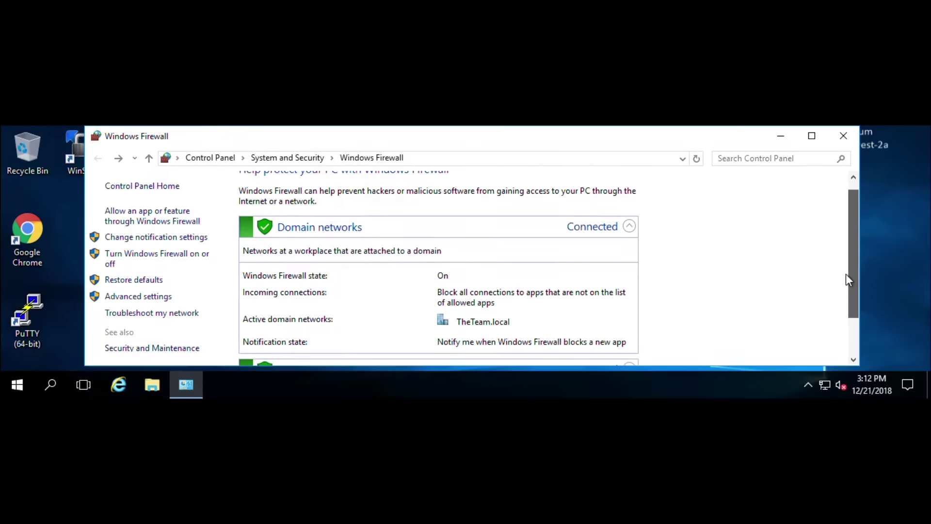
pyautogui.scroll(3, 856, 240)
pyautogui.scroll(-3, 836, 241)
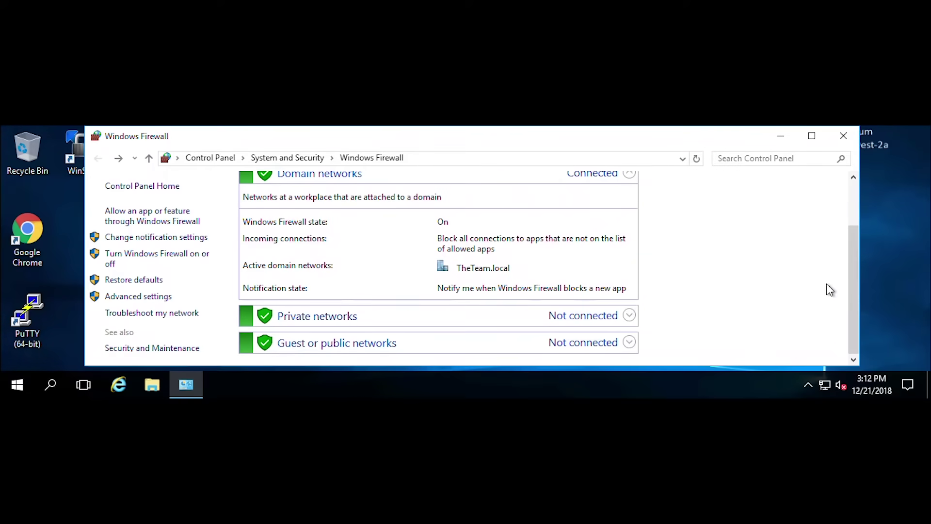
pyautogui.moveTo(186, 385)
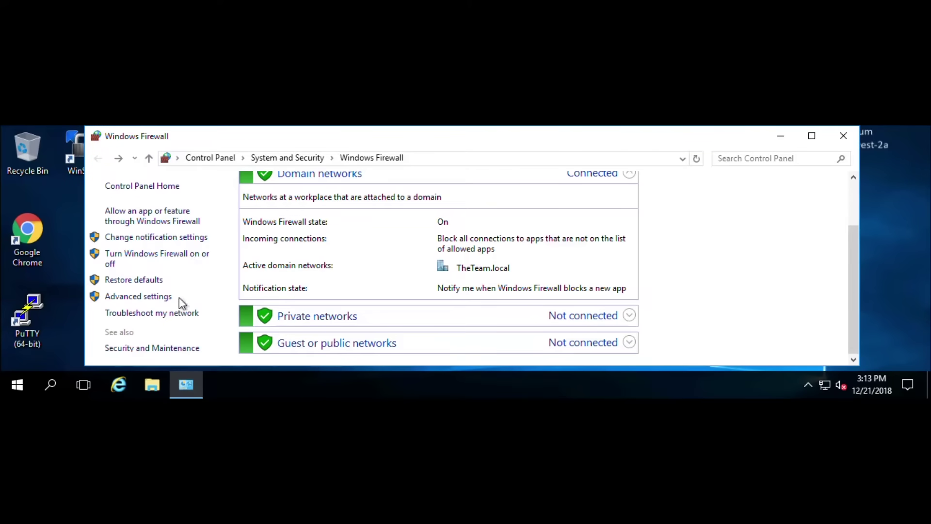
# Open Advanced settings and show the Inbound Rules list after glancing at Outbound Rules.
pyautogui.click(160, 304)
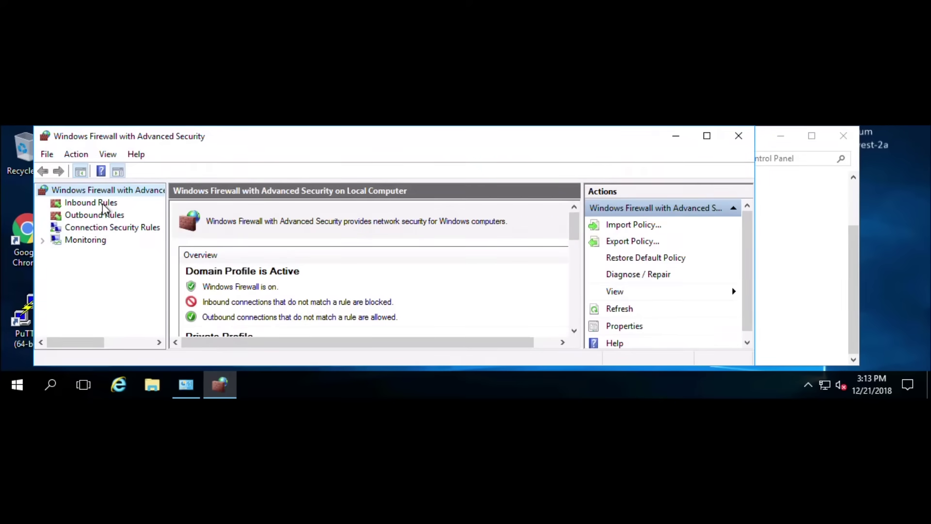
pyautogui.click(103, 203)
pyautogui.click(97, 215)
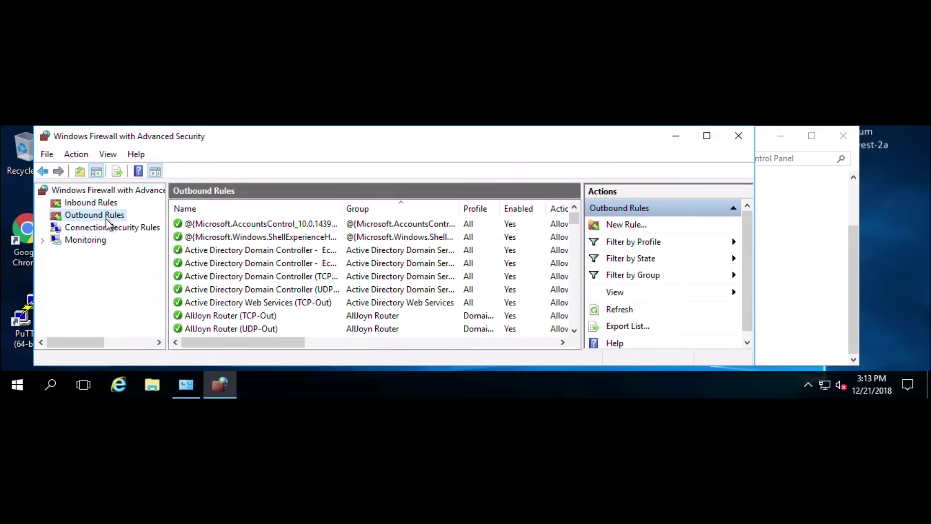
pyautogui.click(101, 203)
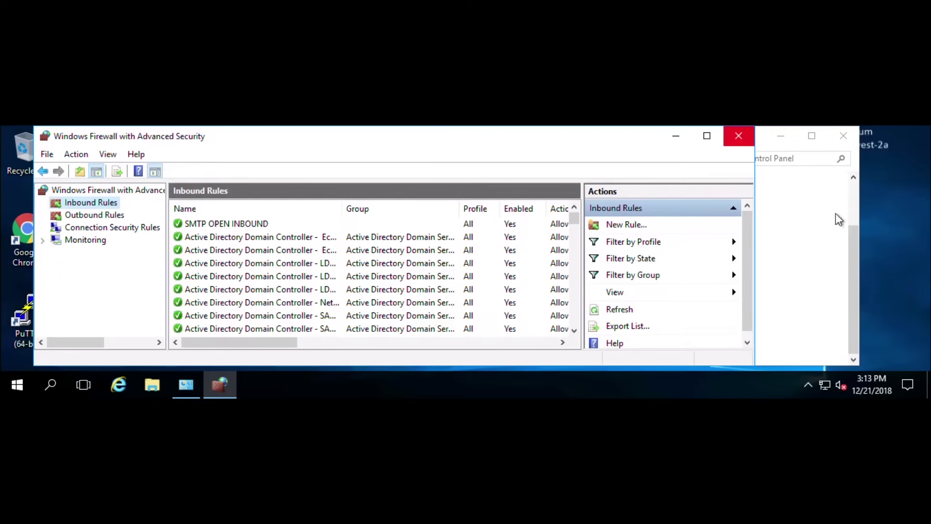
pyautogui.scroll(-1, 746, 244)
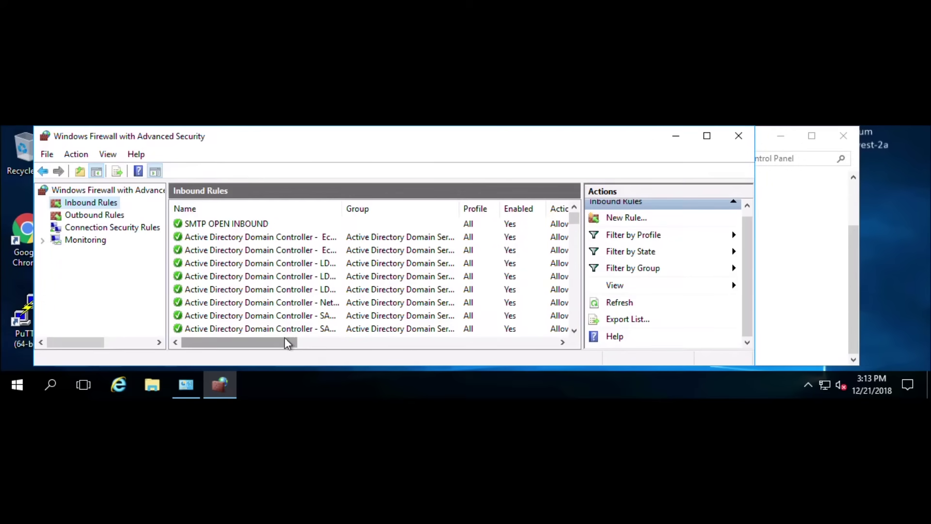
pyautogui.moveTo(282, 343); pyautogui.dragTo(432, 351)
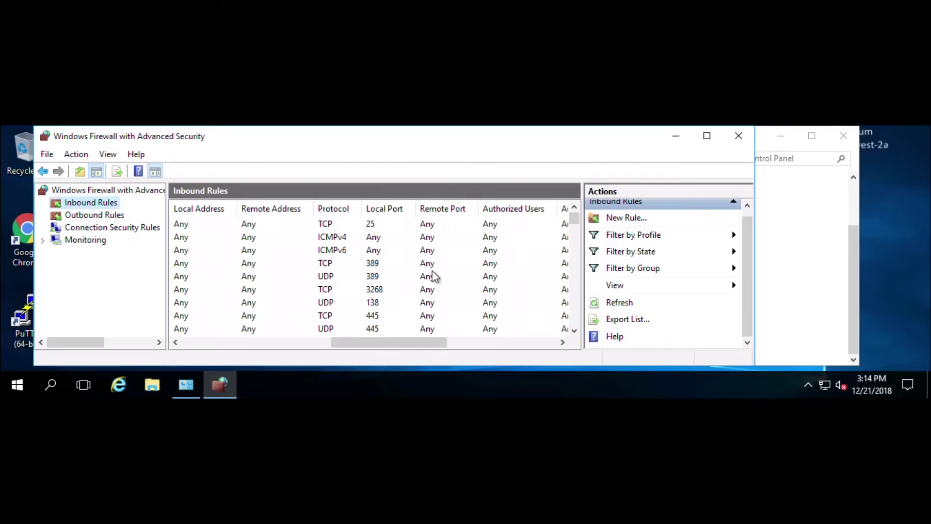
# Inspect the TCP 25, TCP/UDP 389 and Active Directory domain controller inbound rules.
pyautogui.click(375, 224)
pyautogui.click(375, 263)
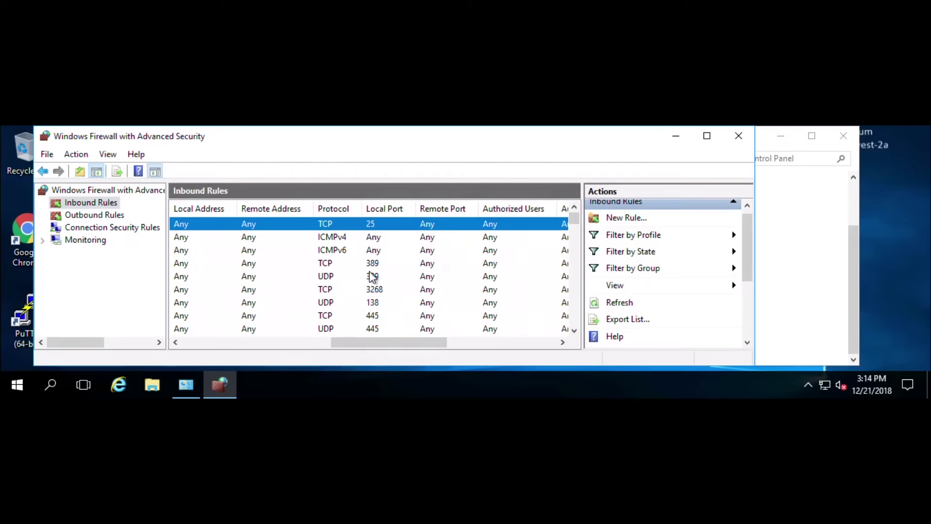
pyautogui.press('Down')
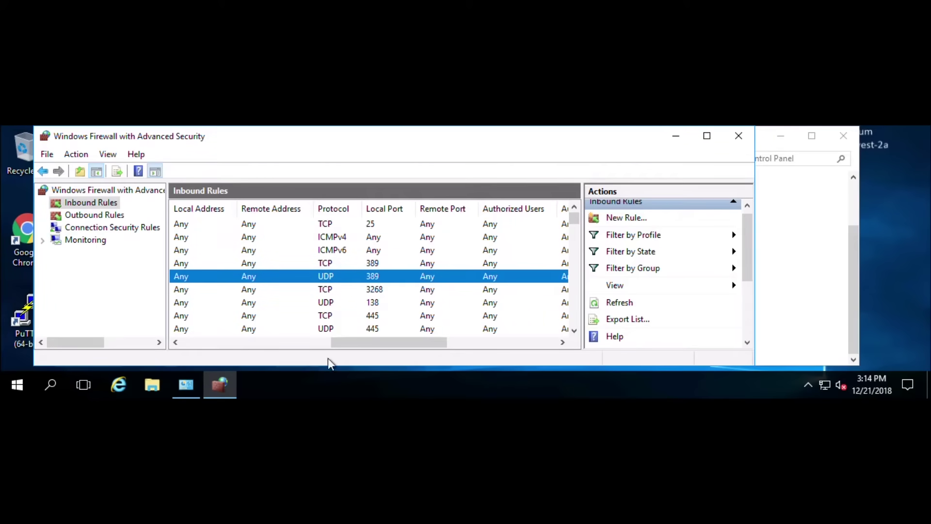
pyautogui.moveTo(387, 345); pyautogui.dragTo(269, 334)
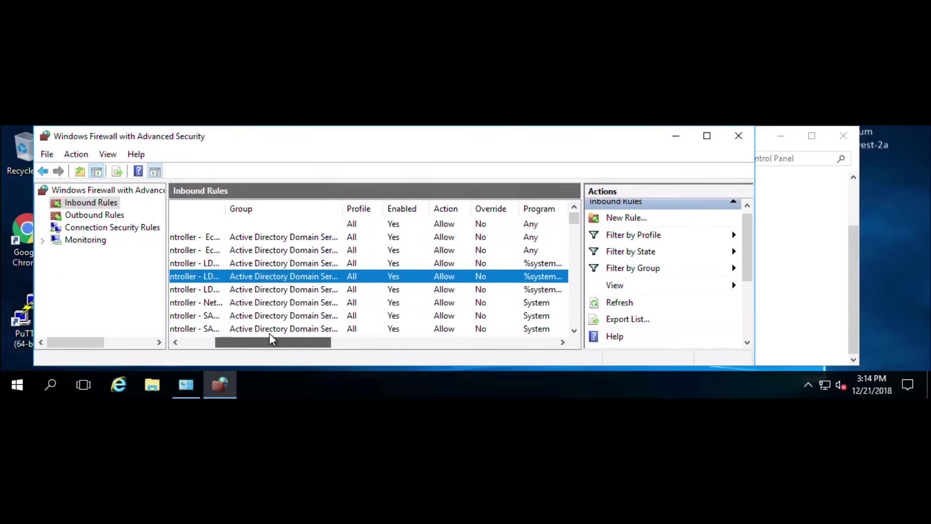
pyautogui.click(356, 233)
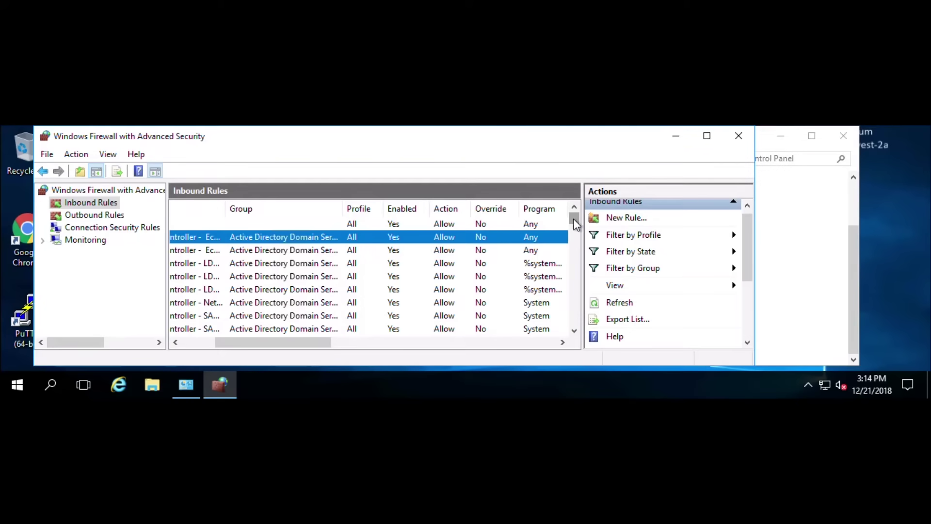
pyautogui.moveTo(574, 220); pyautogui.dragTo(573, 232)
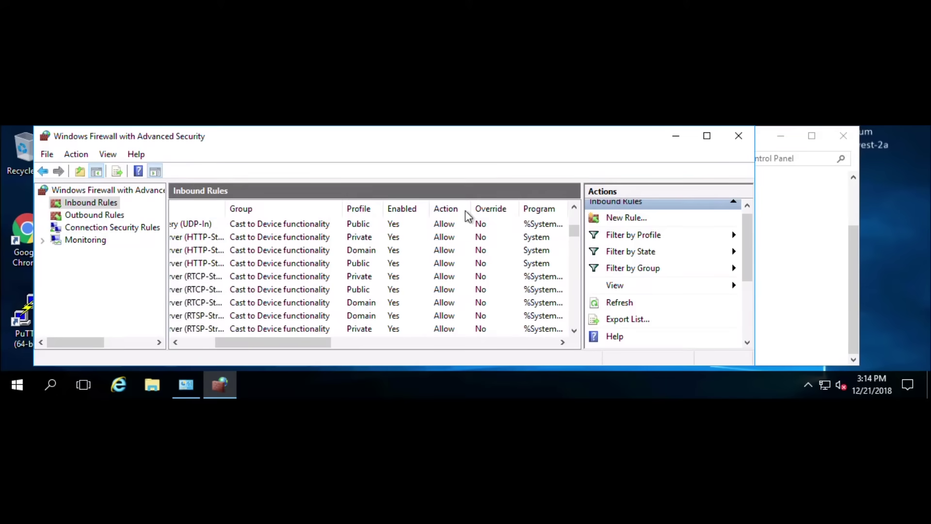
# Scroll back to the top and select the SMTP OPEN INBOUND rule.
pyautogui.scroll(3, 577, 218)
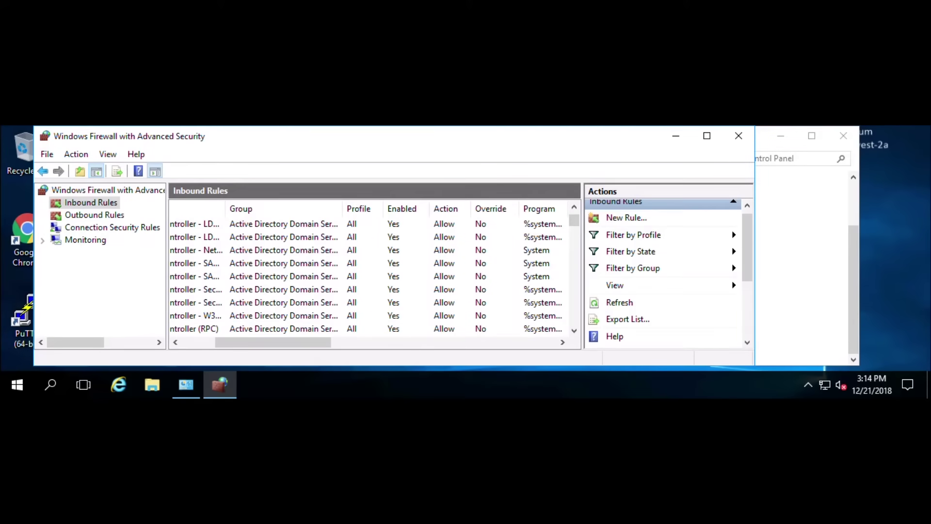
pyautogui.scroll(3, 576, 228)
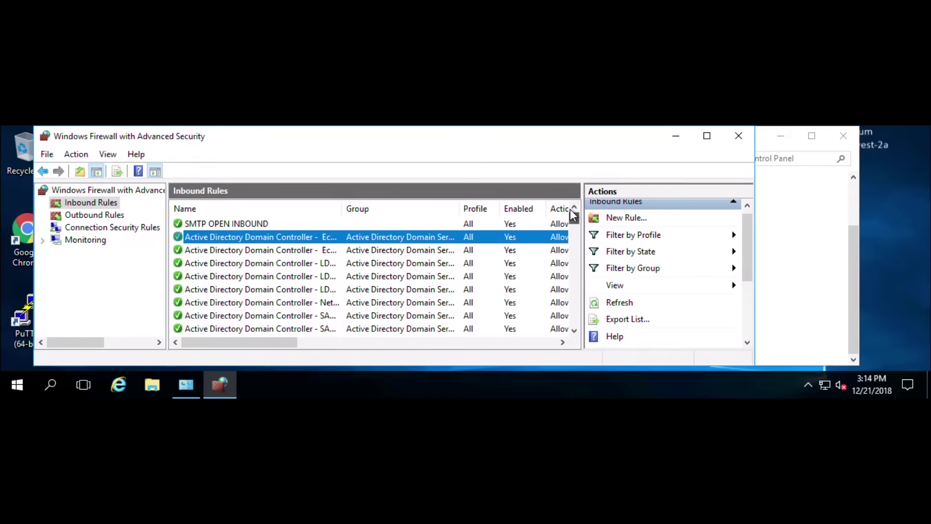
pyautogui.click(228, 225)
pyautogui.moveTo(287, 342); pyautogui.dragTo(235, 342)
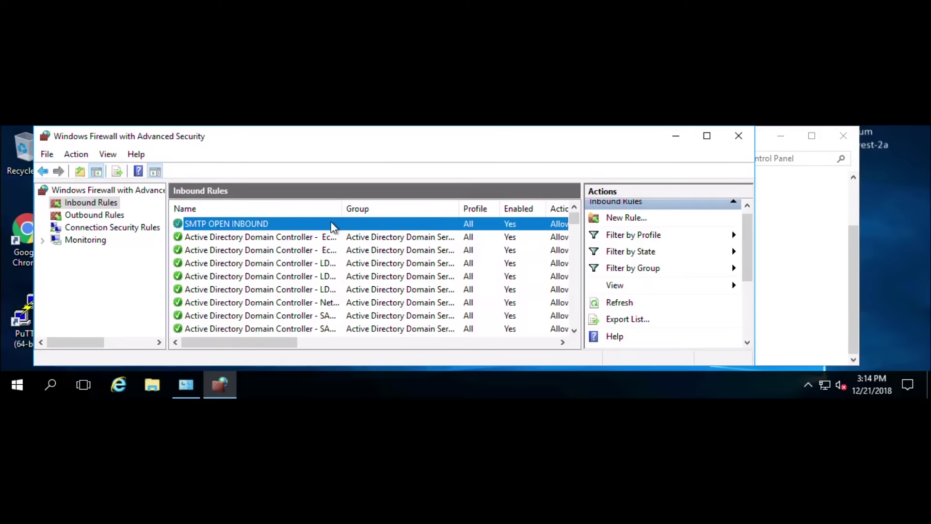
# Disable SMTP OPEN INBOUND from its right-click menu, then dismiss the menu on a second look.
pyautogui.rightClick(303, 223)
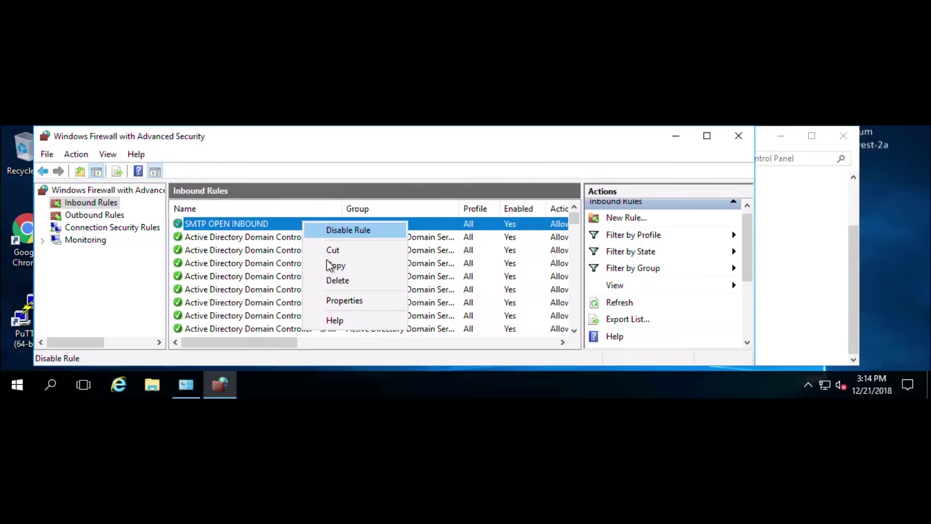
pyautogui.click(334, 231)
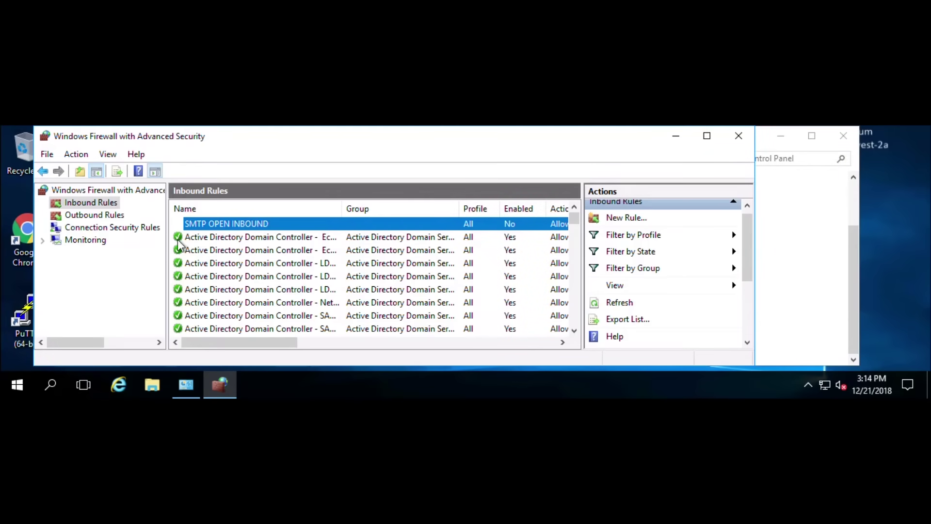
pyautogui.rightClick(200, 226)
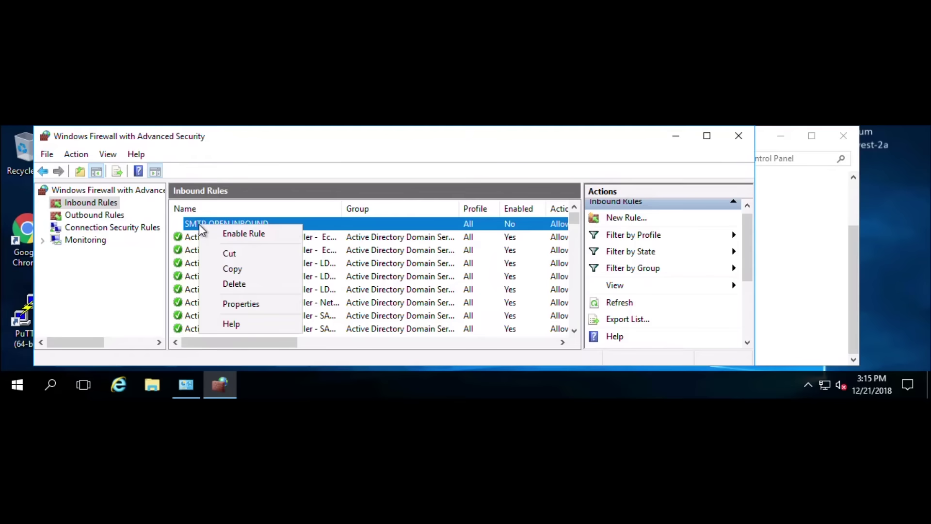
pyautogui.click(319, 223)
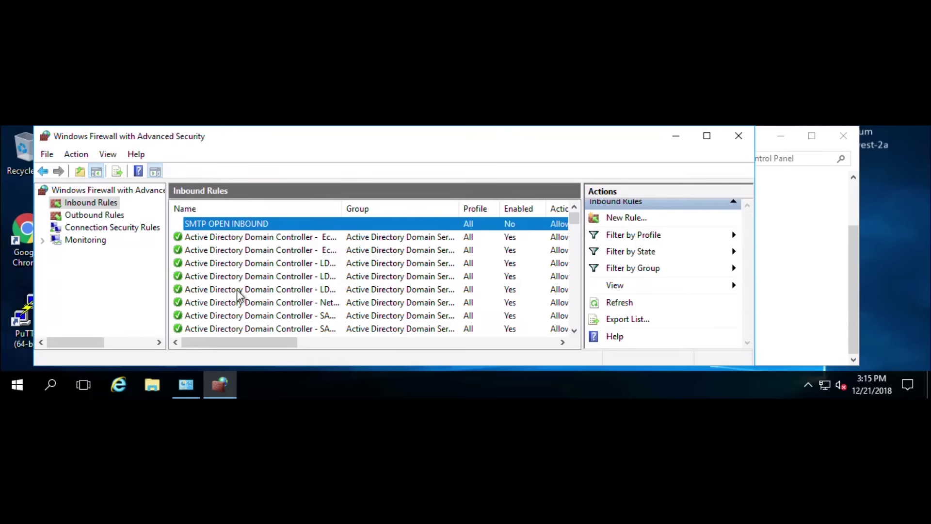
# Review SMTP OPEN INBOUND's description, Scope and Advanced profile settings in Properties, then close it.
pyautogui.doubleClick(234, 223)
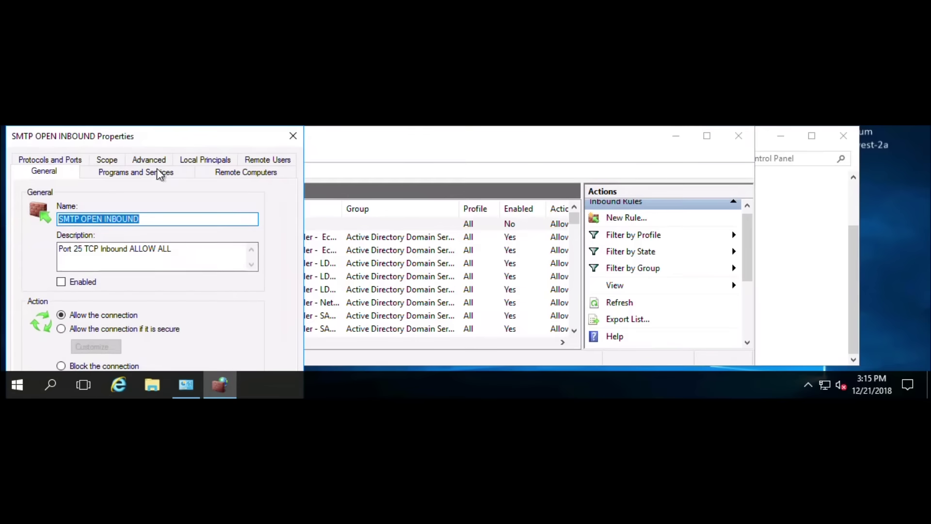
pyautogui.moveTo(220, 146); pyautogui.dragTo(270, 148)
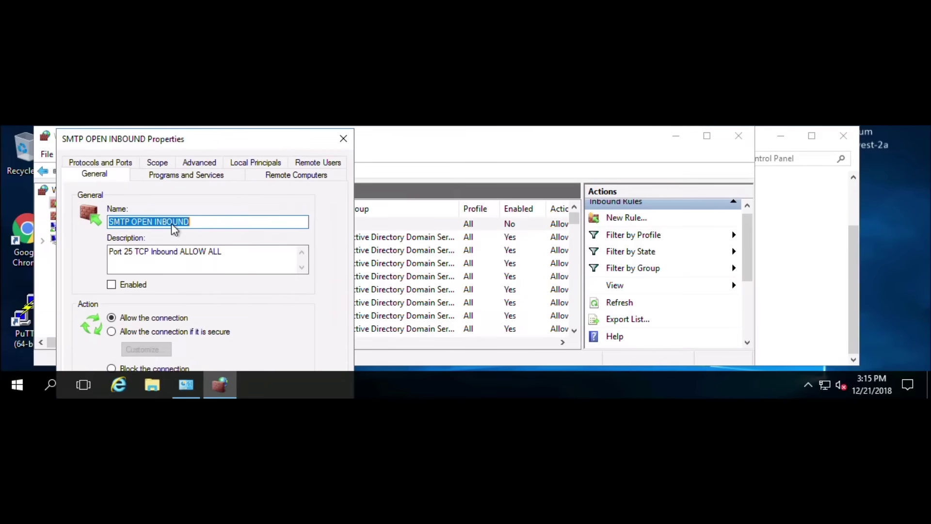
pyautogui.click(133, 249)
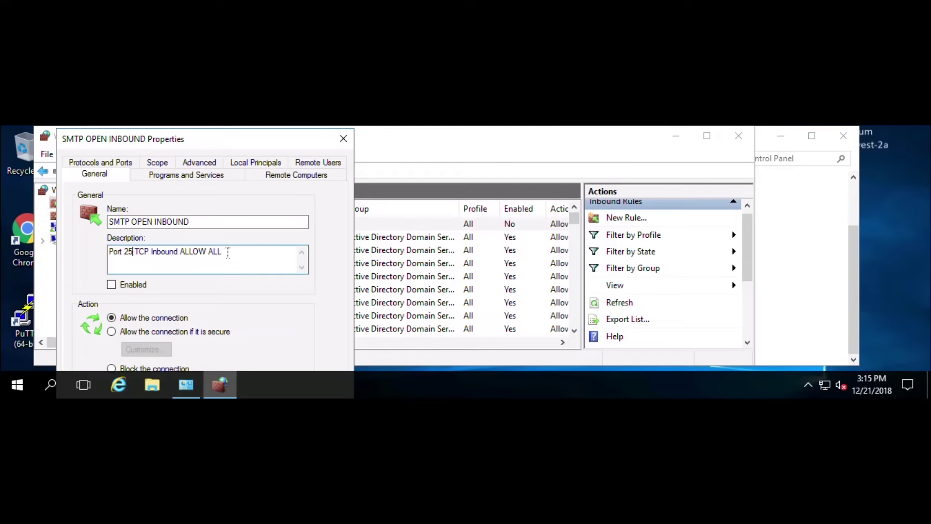
pyautogui.moveTo(226, 252); pyautogui.dragTo(196, 244)
pyautogui.click(157, 163)
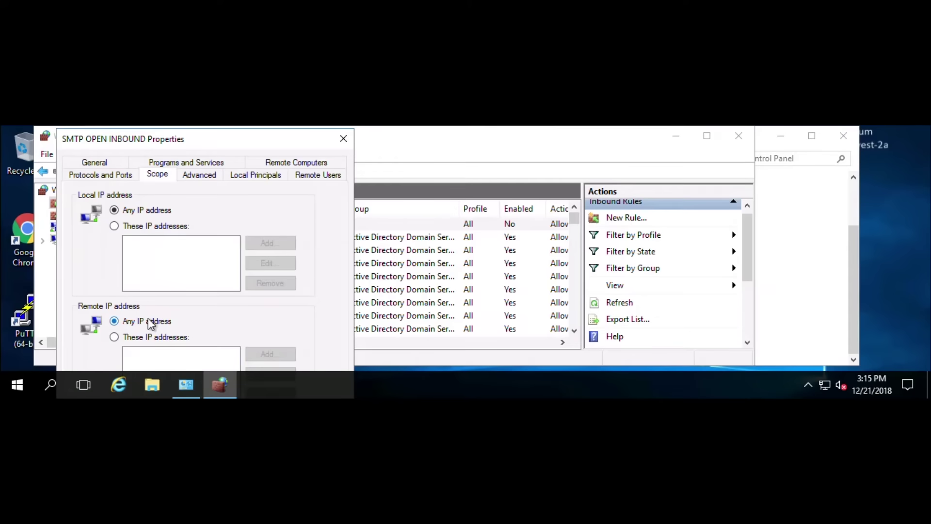
pyautogui.click(209, 179)
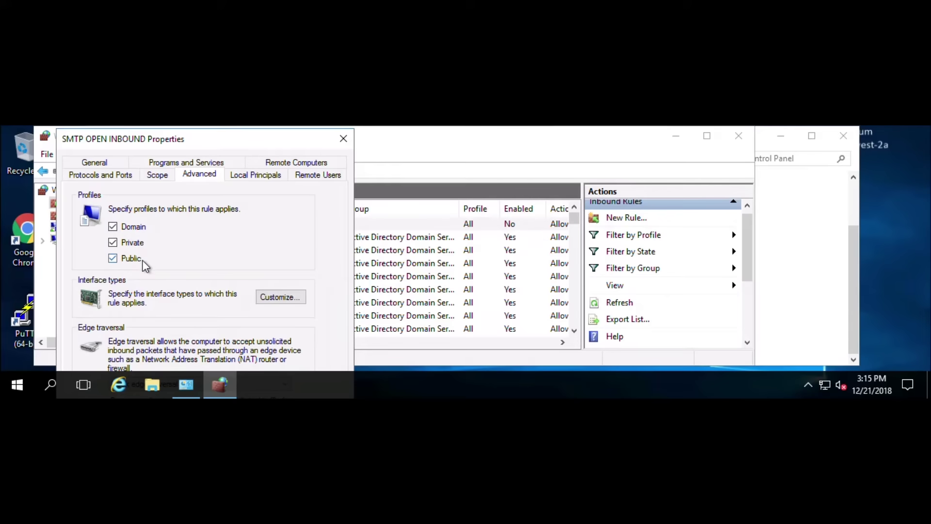
pyautogui.click(344, 139)
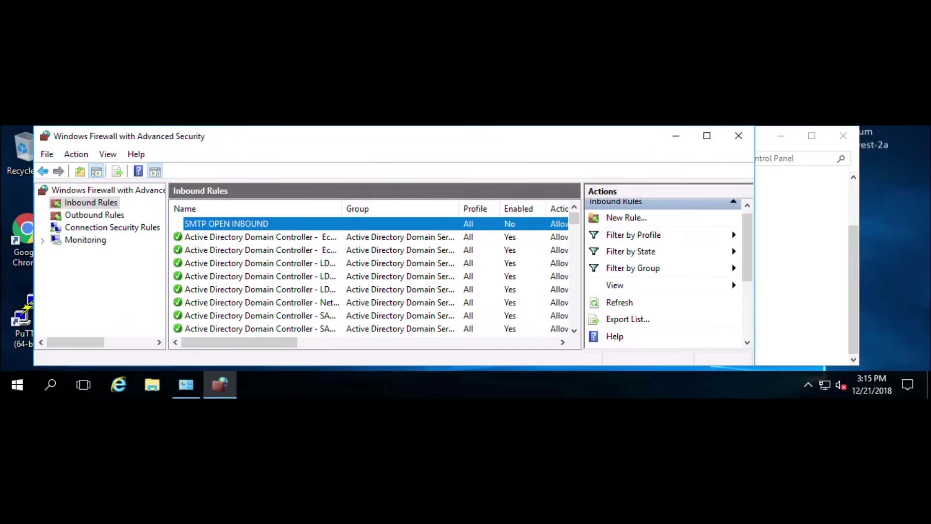
# Delete SMTP OPEN INBOUND from its right-click menu and confirm with Yes.
pyautogui.rightClick(237, 222)
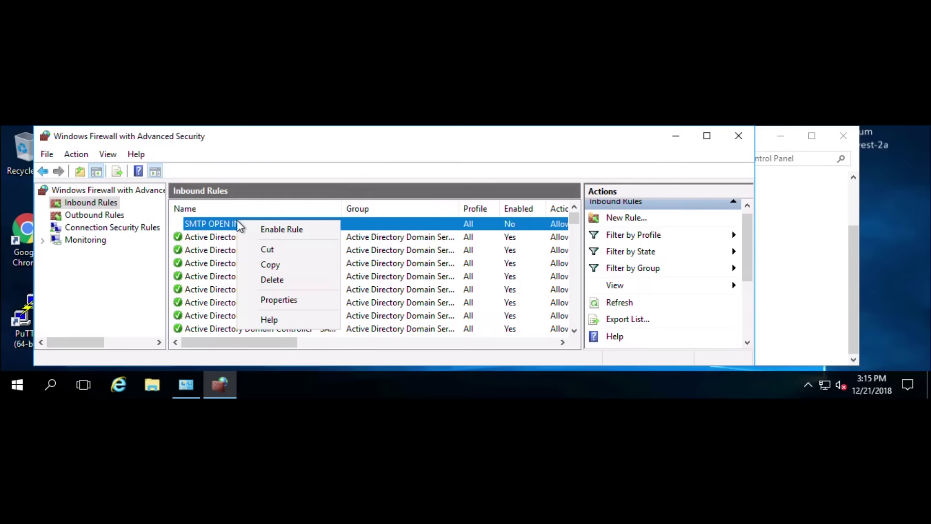
pyautogui.click(280, 285)
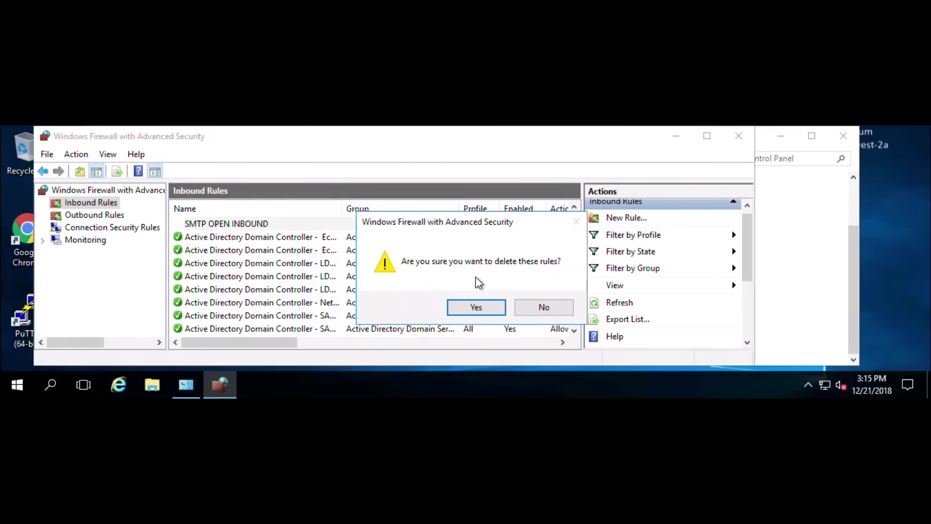
pyautogui.click(476, 307)
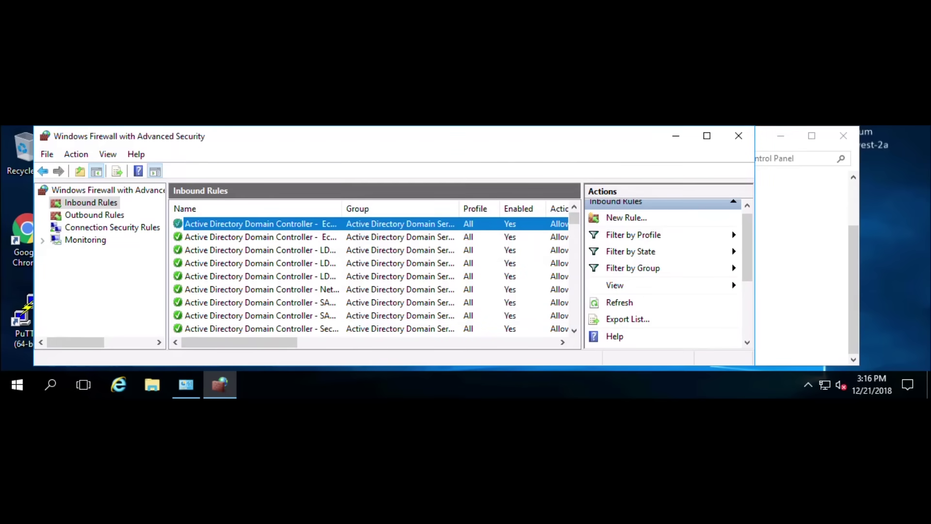
# Start a new Port-type inbound rule in the New Inbound Rule Wizard.
pyautogui.rightClick(105, 204)
pyautogui.click(127, 209)
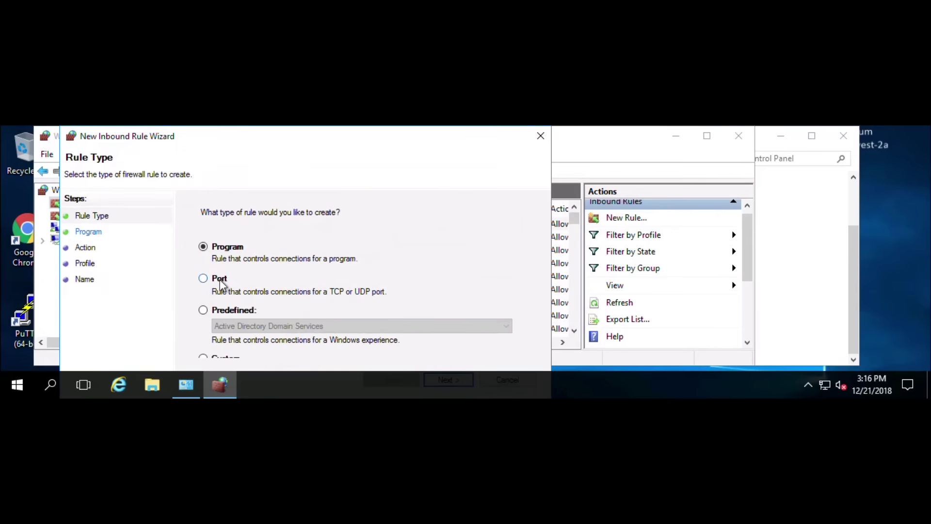
pyautogui.click(220, 281)
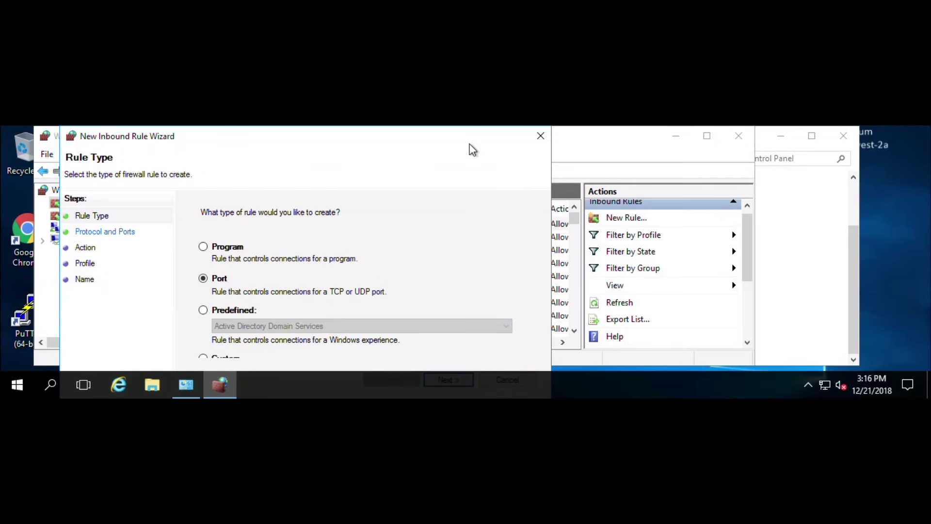
pyautogui.moveTo(388, 136); pyautogui.dragTo(400, 136)
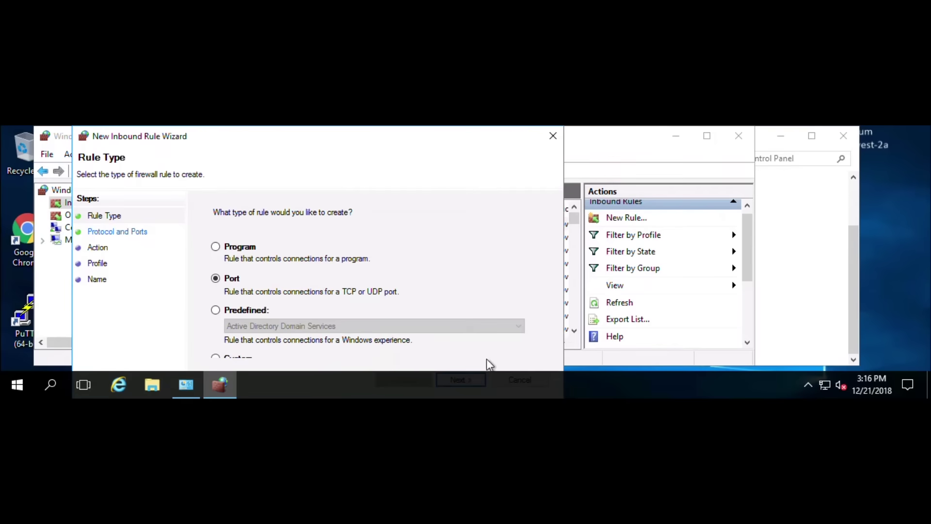
pyautogui.click(462, 379)
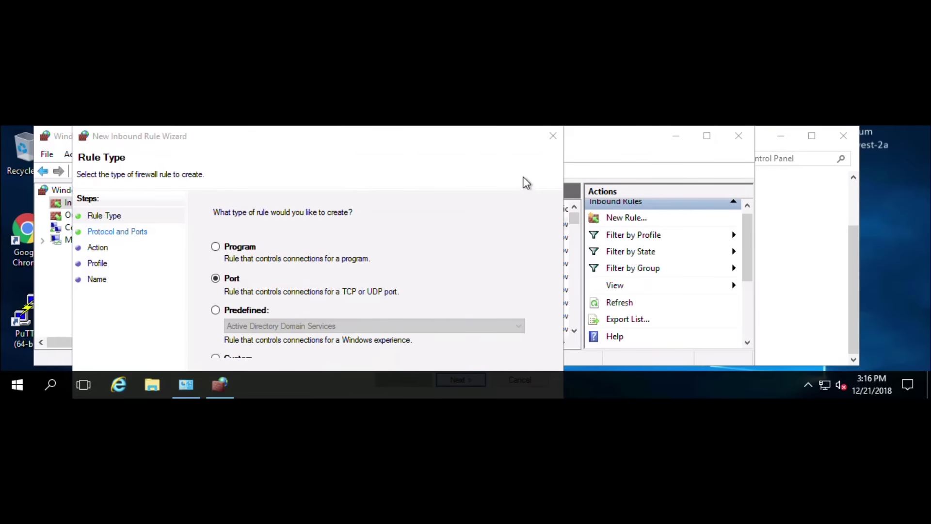
pyautogui.click(499, 149)
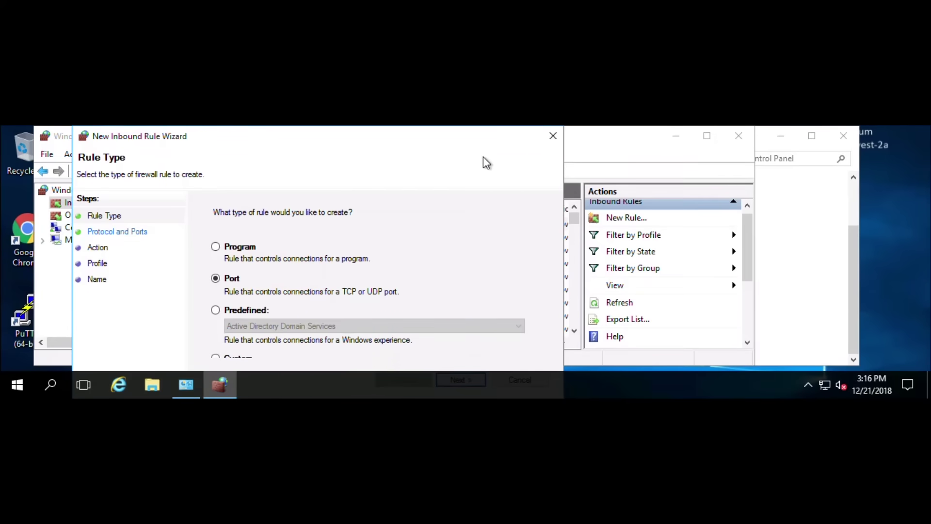
pyautogui.moveTo(507, 141); pyautogui.dragTo(566, 141)
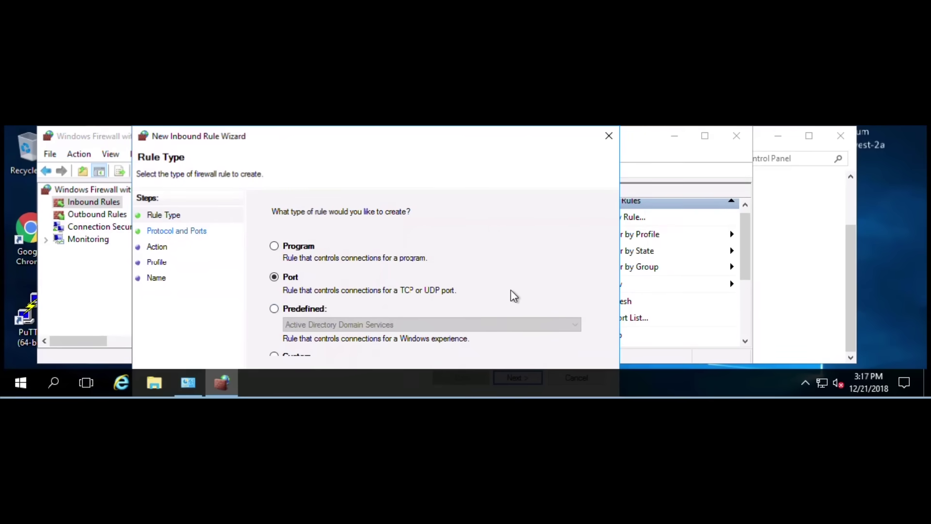
pyautogui.press('Return')
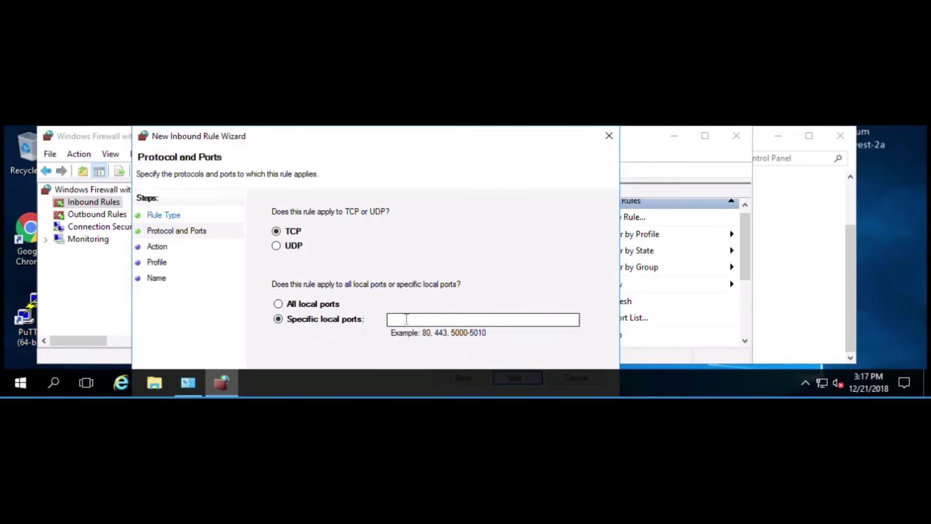
# Set TCP local port 25, allow the connection, and keep Domain, Private and Public profiles.
pyautogui.click(410, 318)
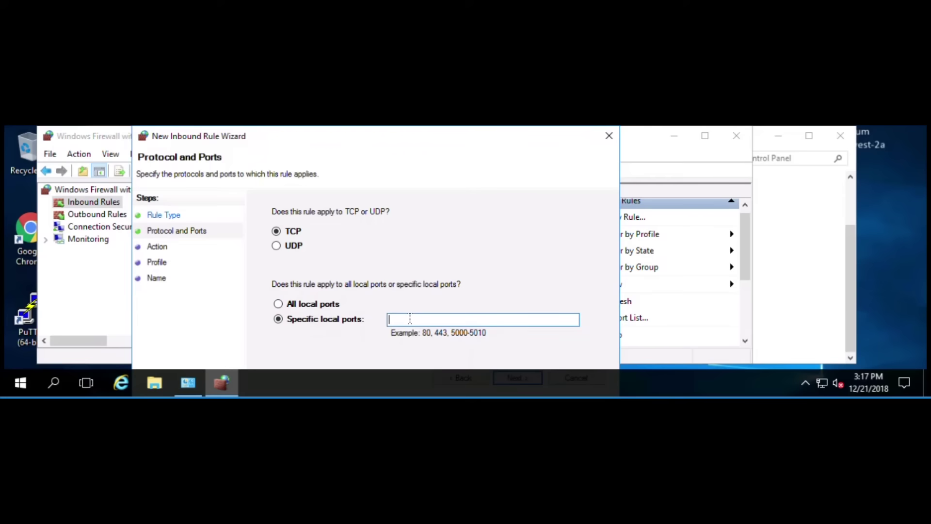
pyautogui.write('25')
pyautogui.press('Return')
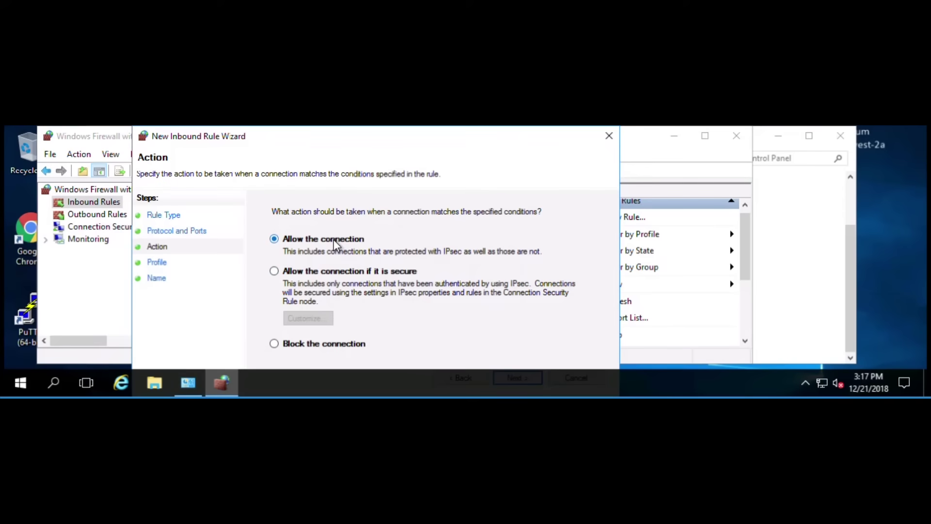
pyautogui.press('Return')
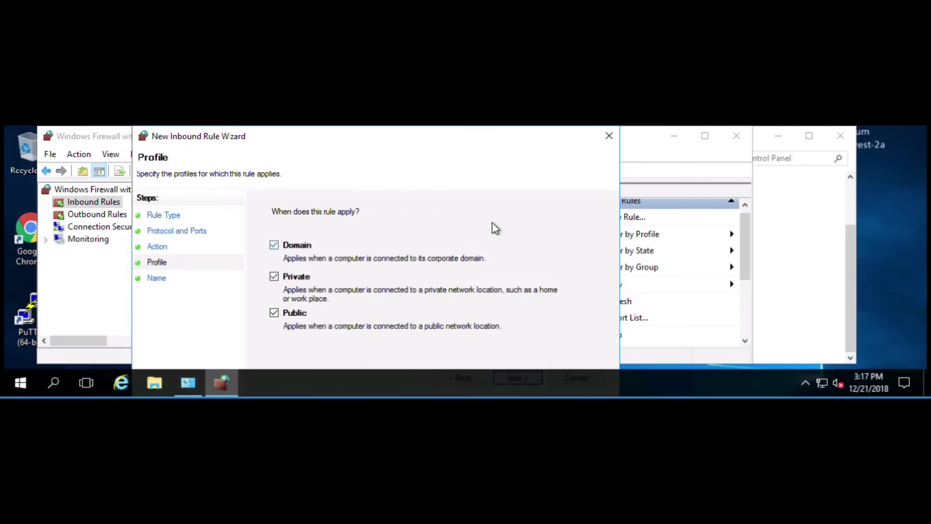
pyautogui.press('Return')
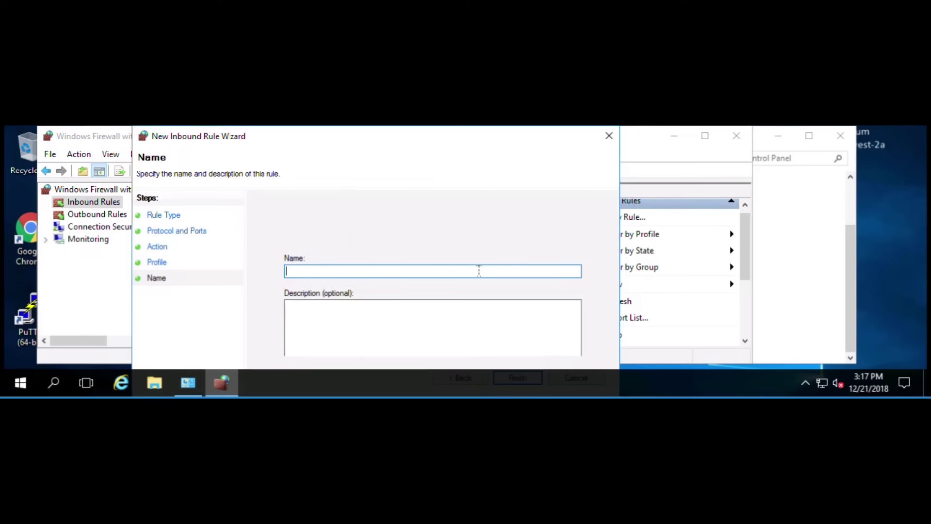
# Name the rule 'ALLOW PORT 25 TCP INBOUND', paste the same text as its description, and finish.
pyautogui.write('ALLOW')
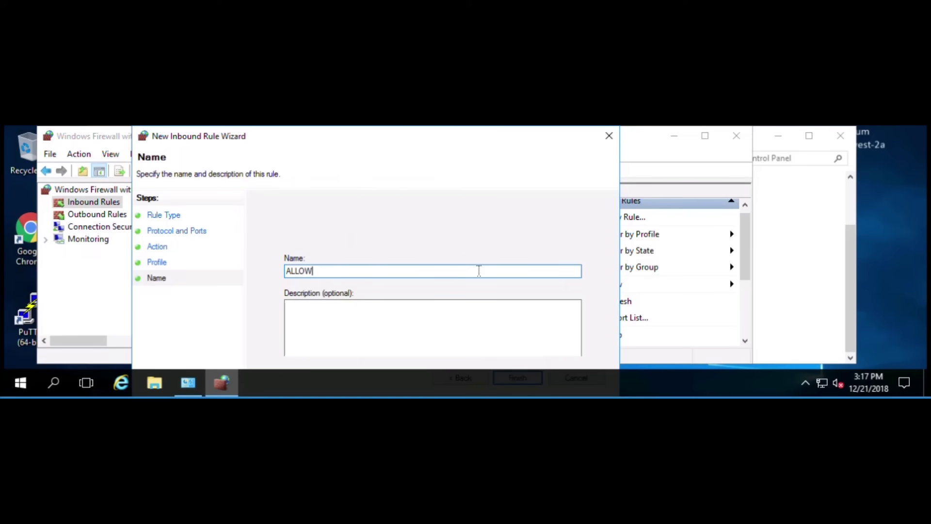
pyautogui.write('25 TCP INBOUND')
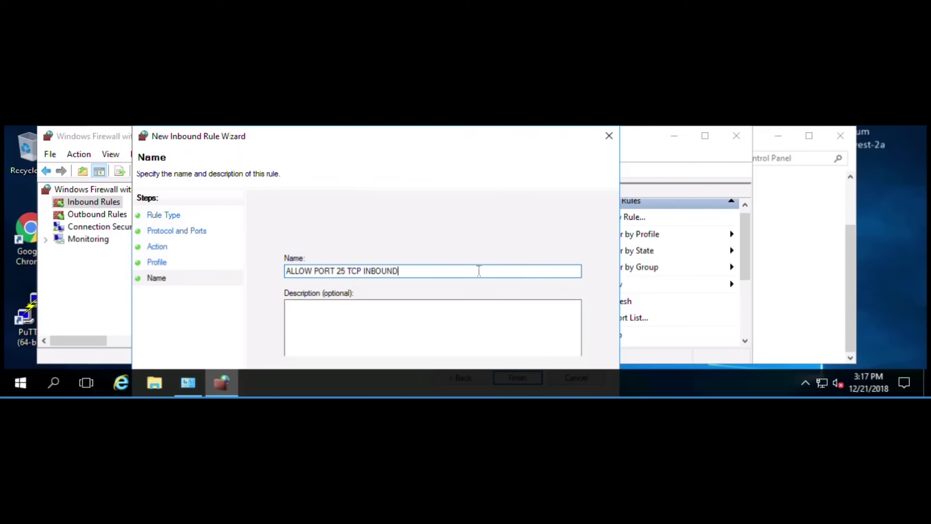
pyautogui.press('Tab')
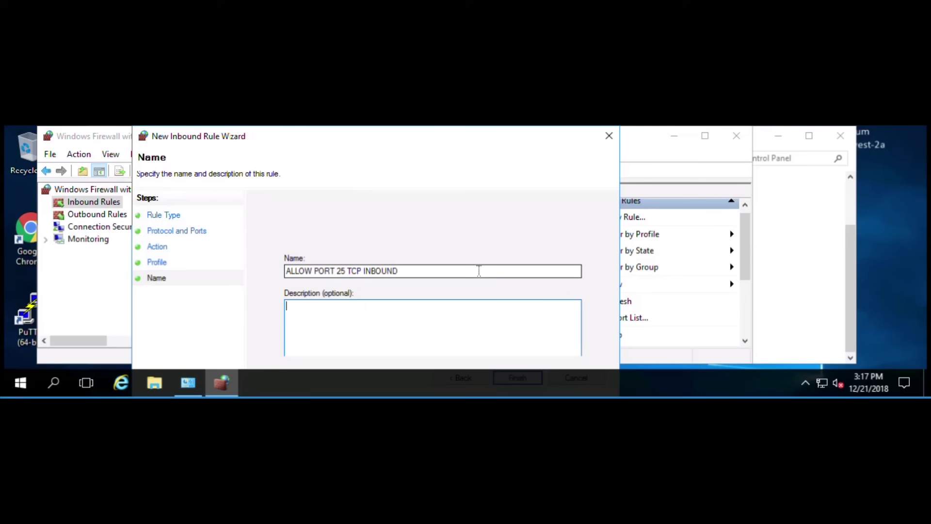
pyautogui.moveTo(406, 269); pyautogui.dragTo(254, 265)
pyautogui.hotkey('ctrl', 'c')
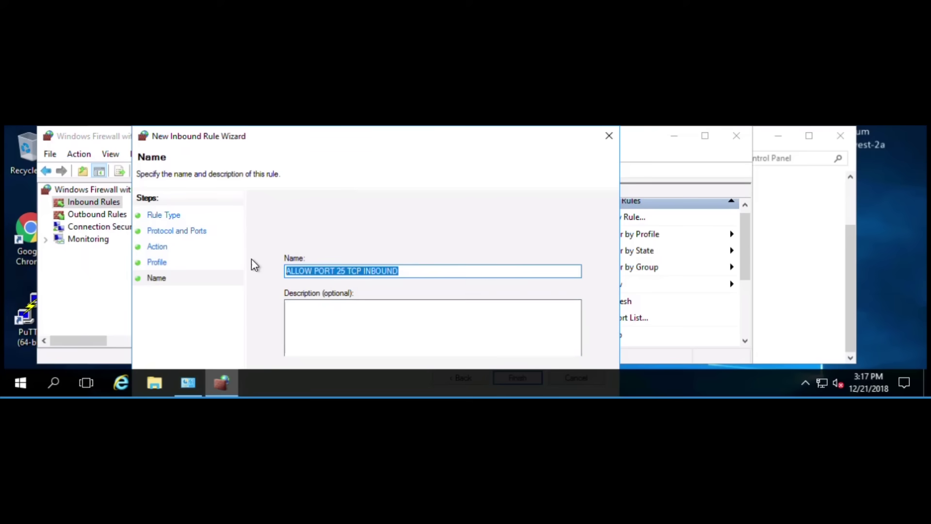
pyautogui.click(329, 305)
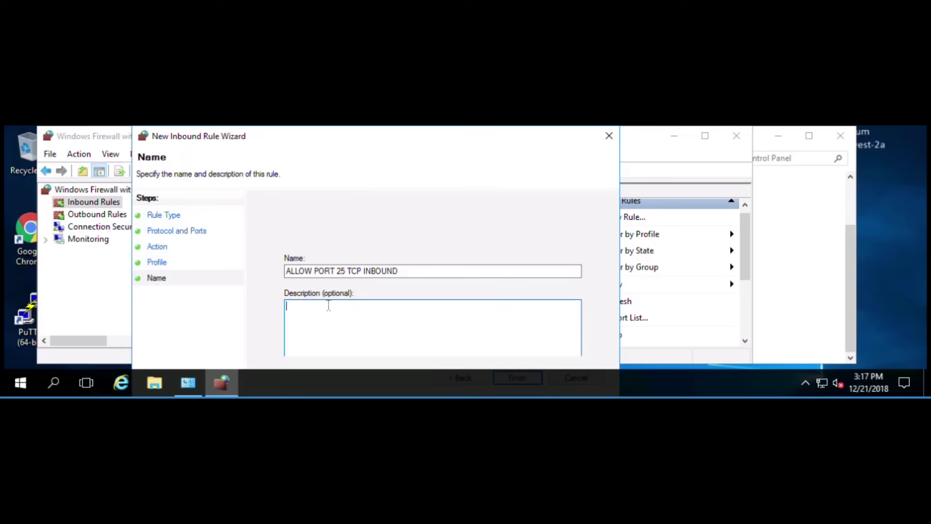
pyautogui.hotkey('ctrl', 'v')
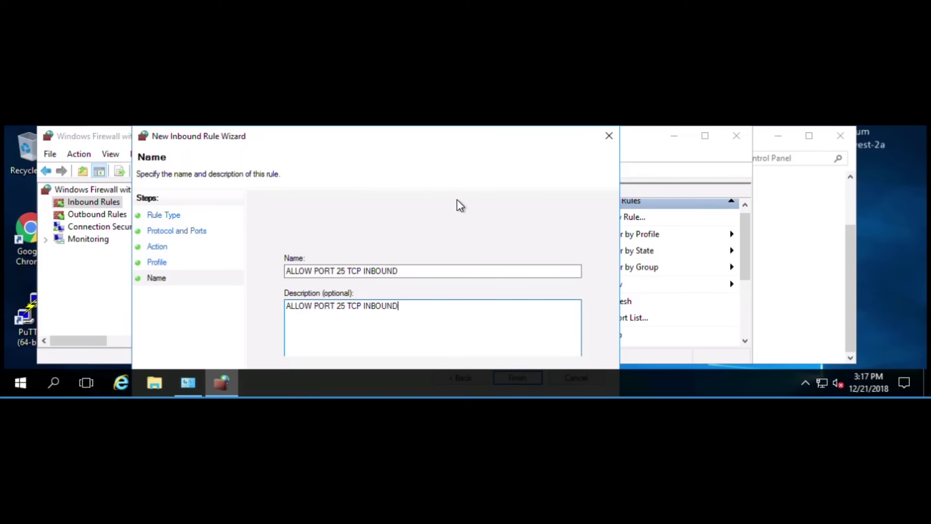
pyautogui.press('Return')
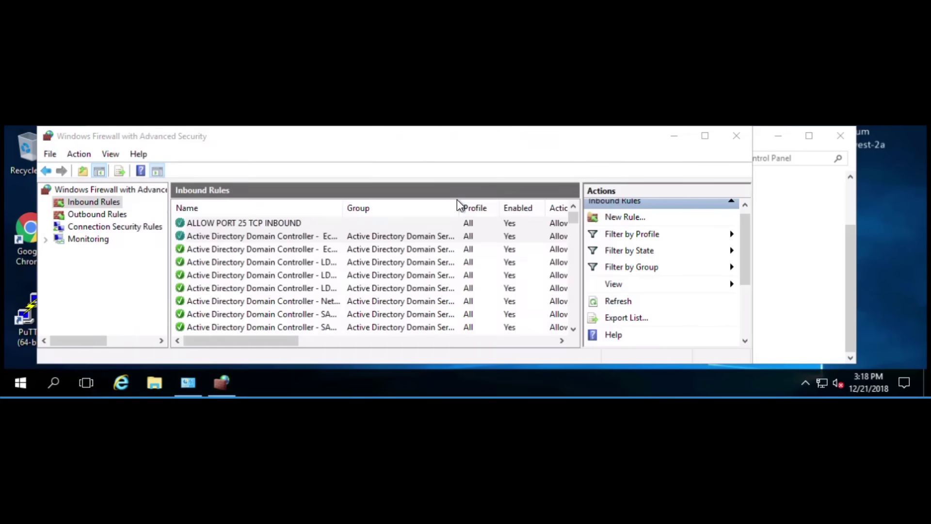
pyautogui.click(262, 224)
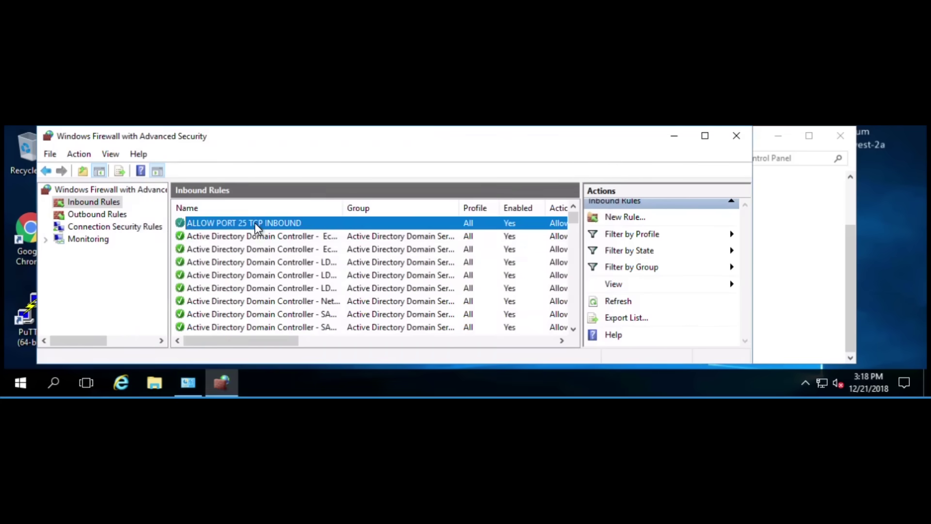
pyautogui.click(245, 237)
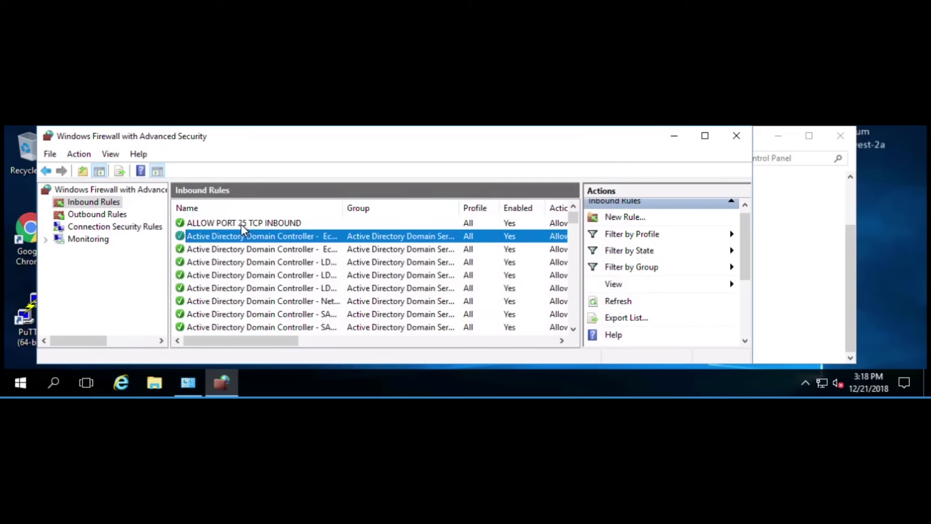
pyautogui.click(242, 224)
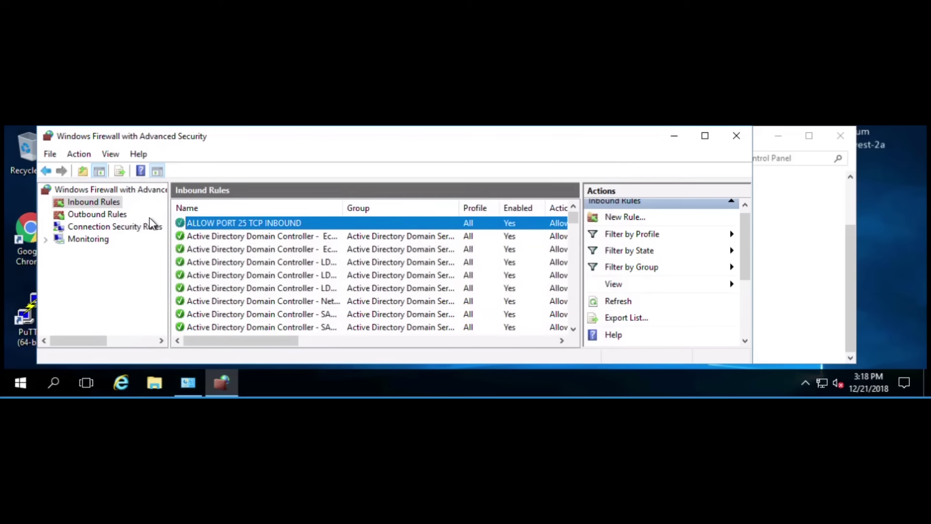